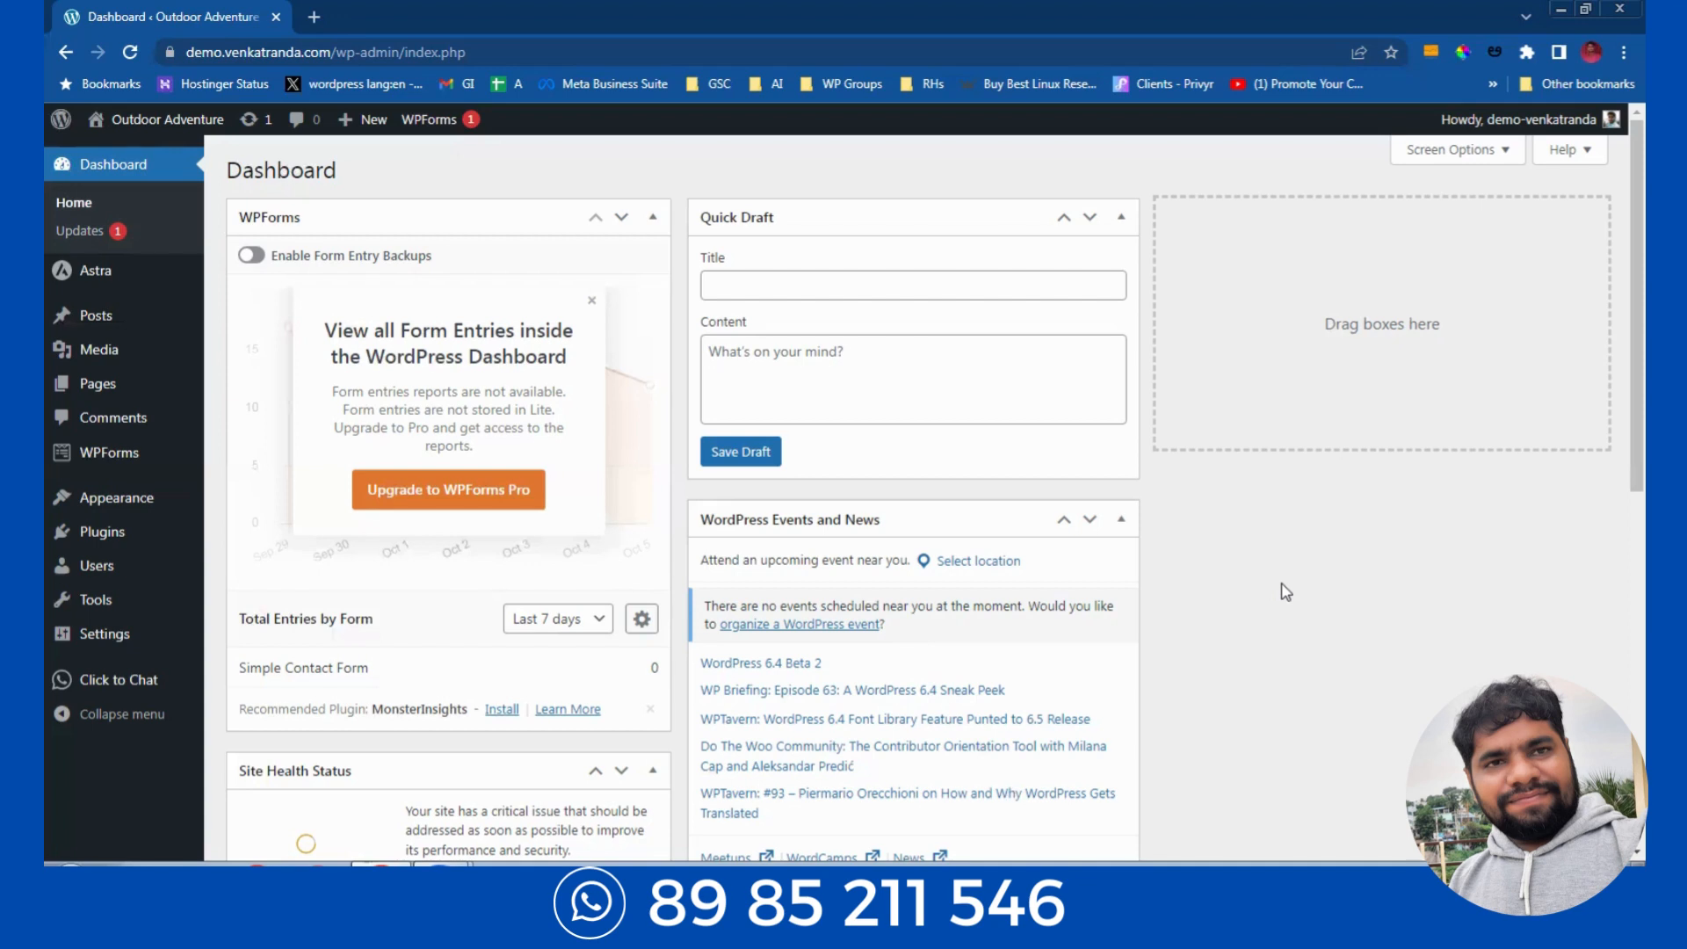
Step: Open venkatranda.com in a new browser tab and look over the English posts on its home page
left_click(314, 14)
type("ve")
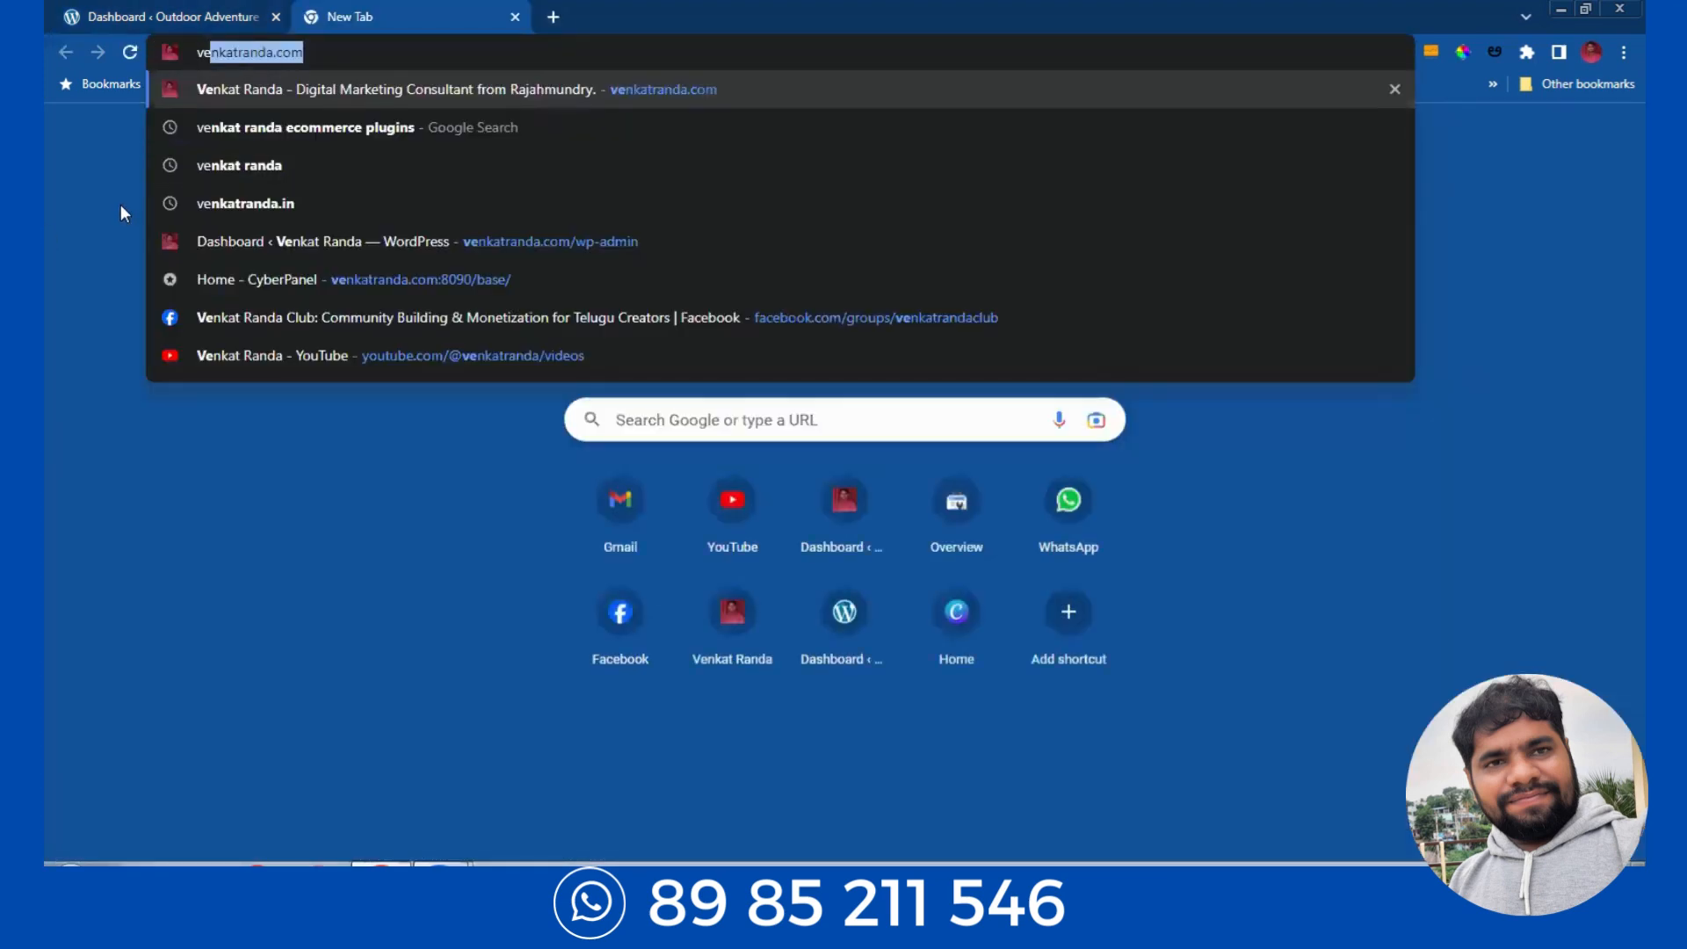
key("Return")
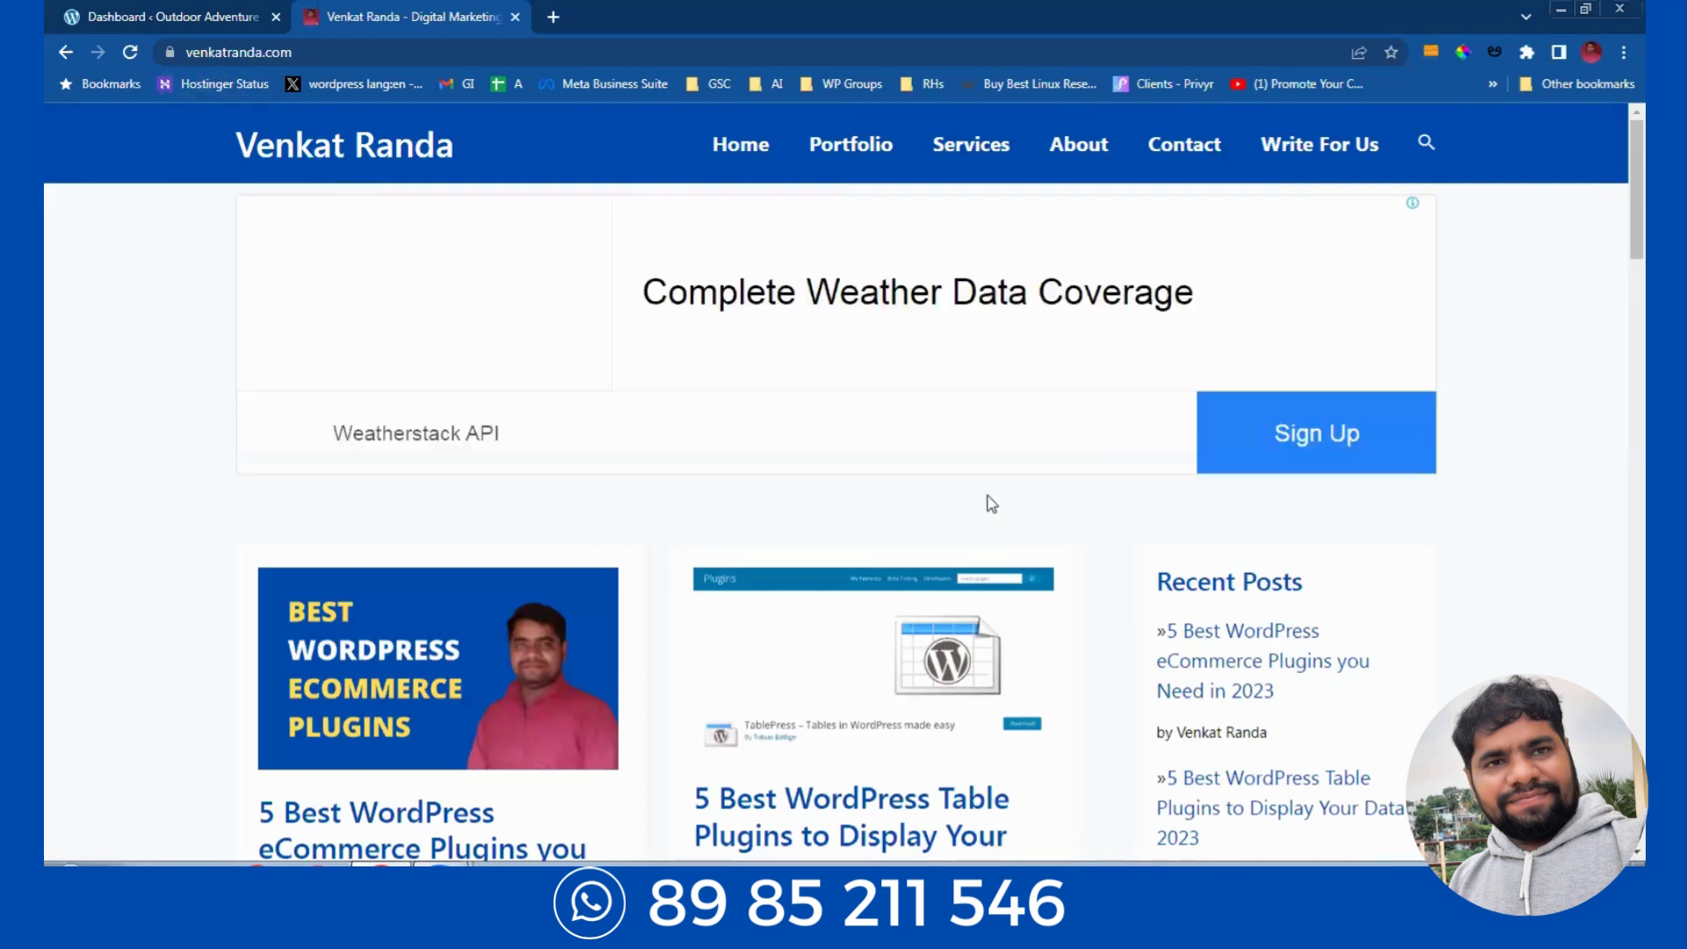
scroll(975, 471, "down", 5)
scroll(949, 448, "down", 5)
scroll(949, 426, "up", 10)
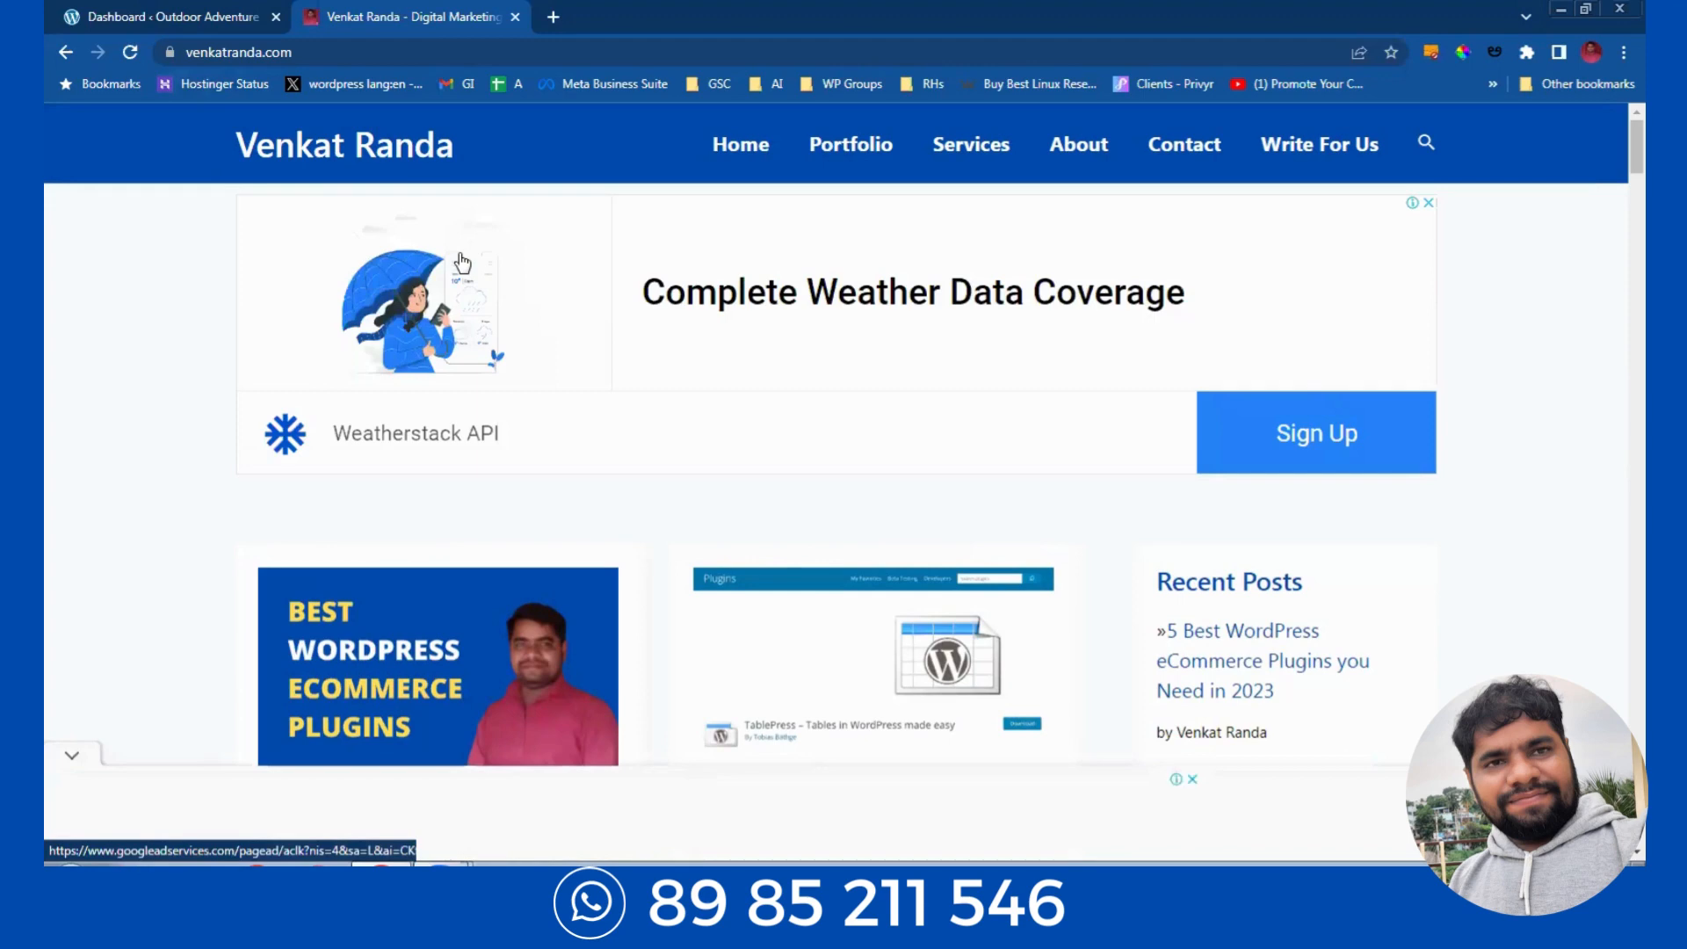
scroll(122, 450, "down", 5)
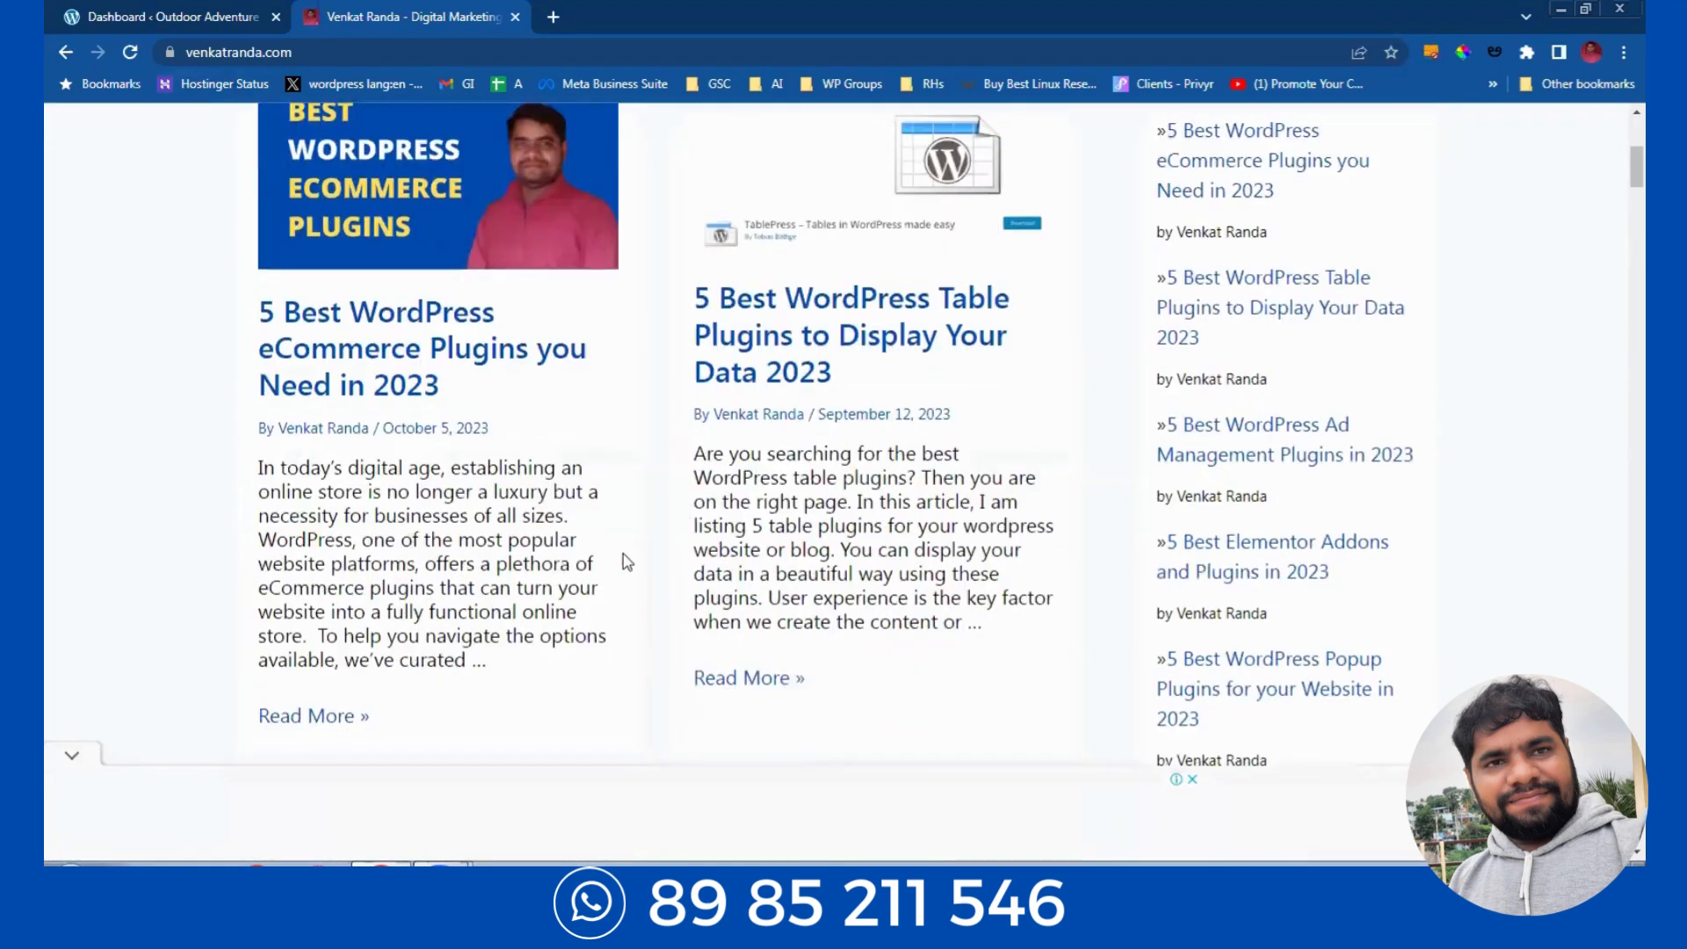
scroll(626, 560, "up", 5)
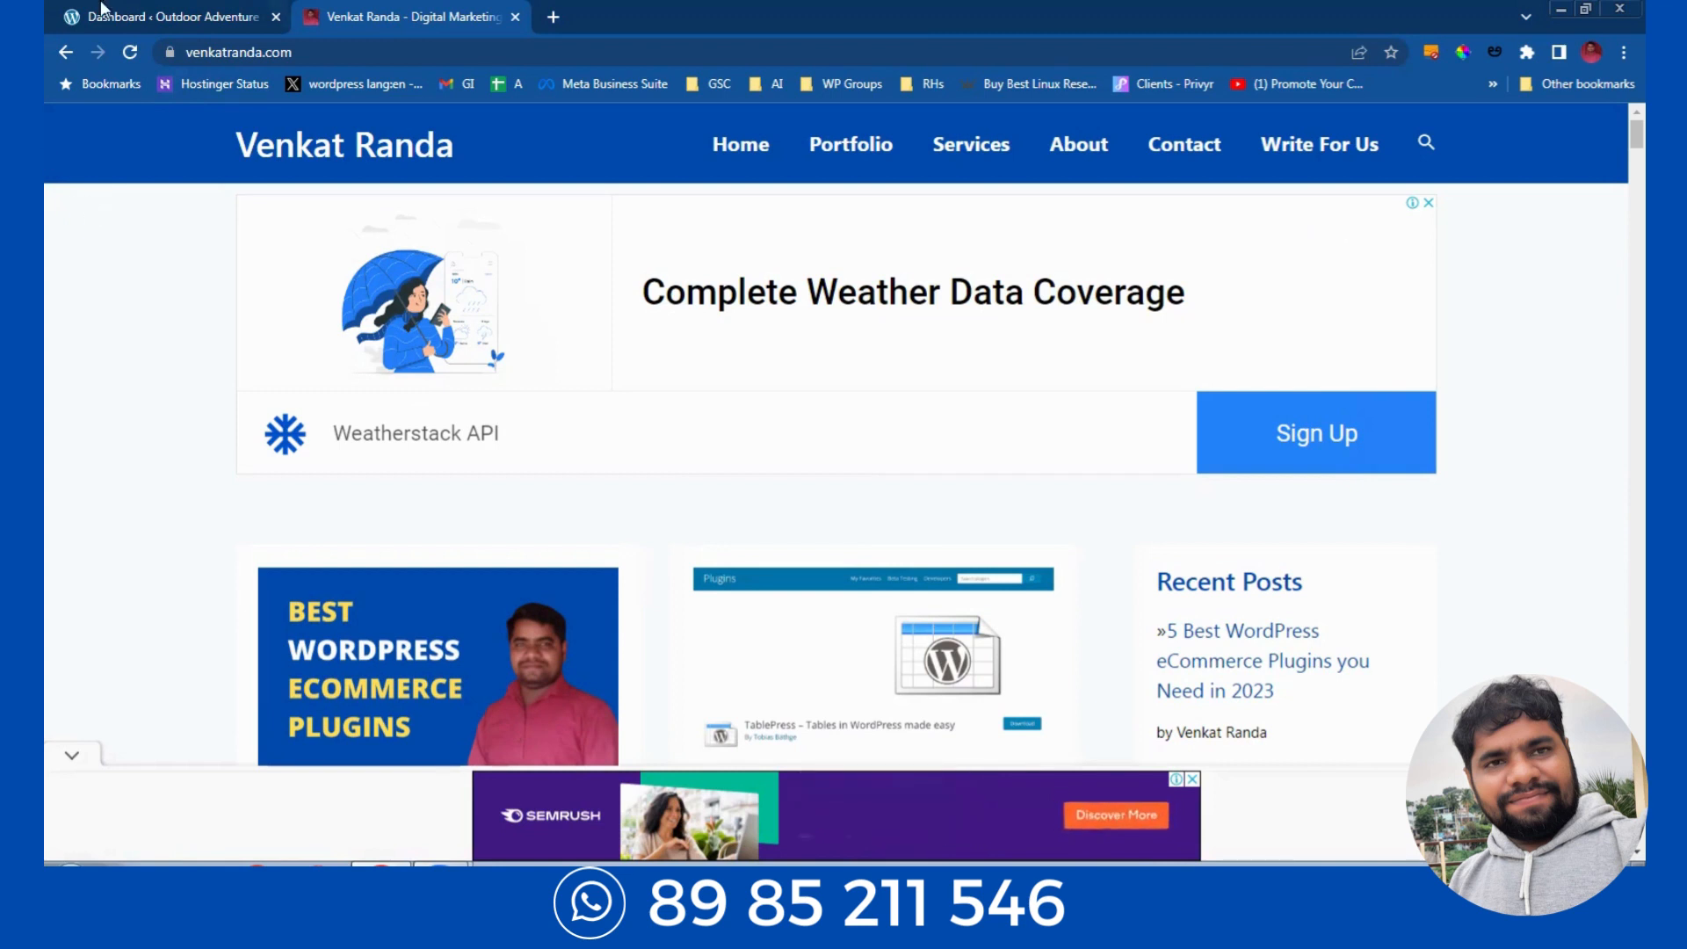
Step: Load the site's Telugu version at venkatranda.com/te, dismiss the translation offer and look through the Telugu posts
left_click(288, 51)
left_click(313, 51)
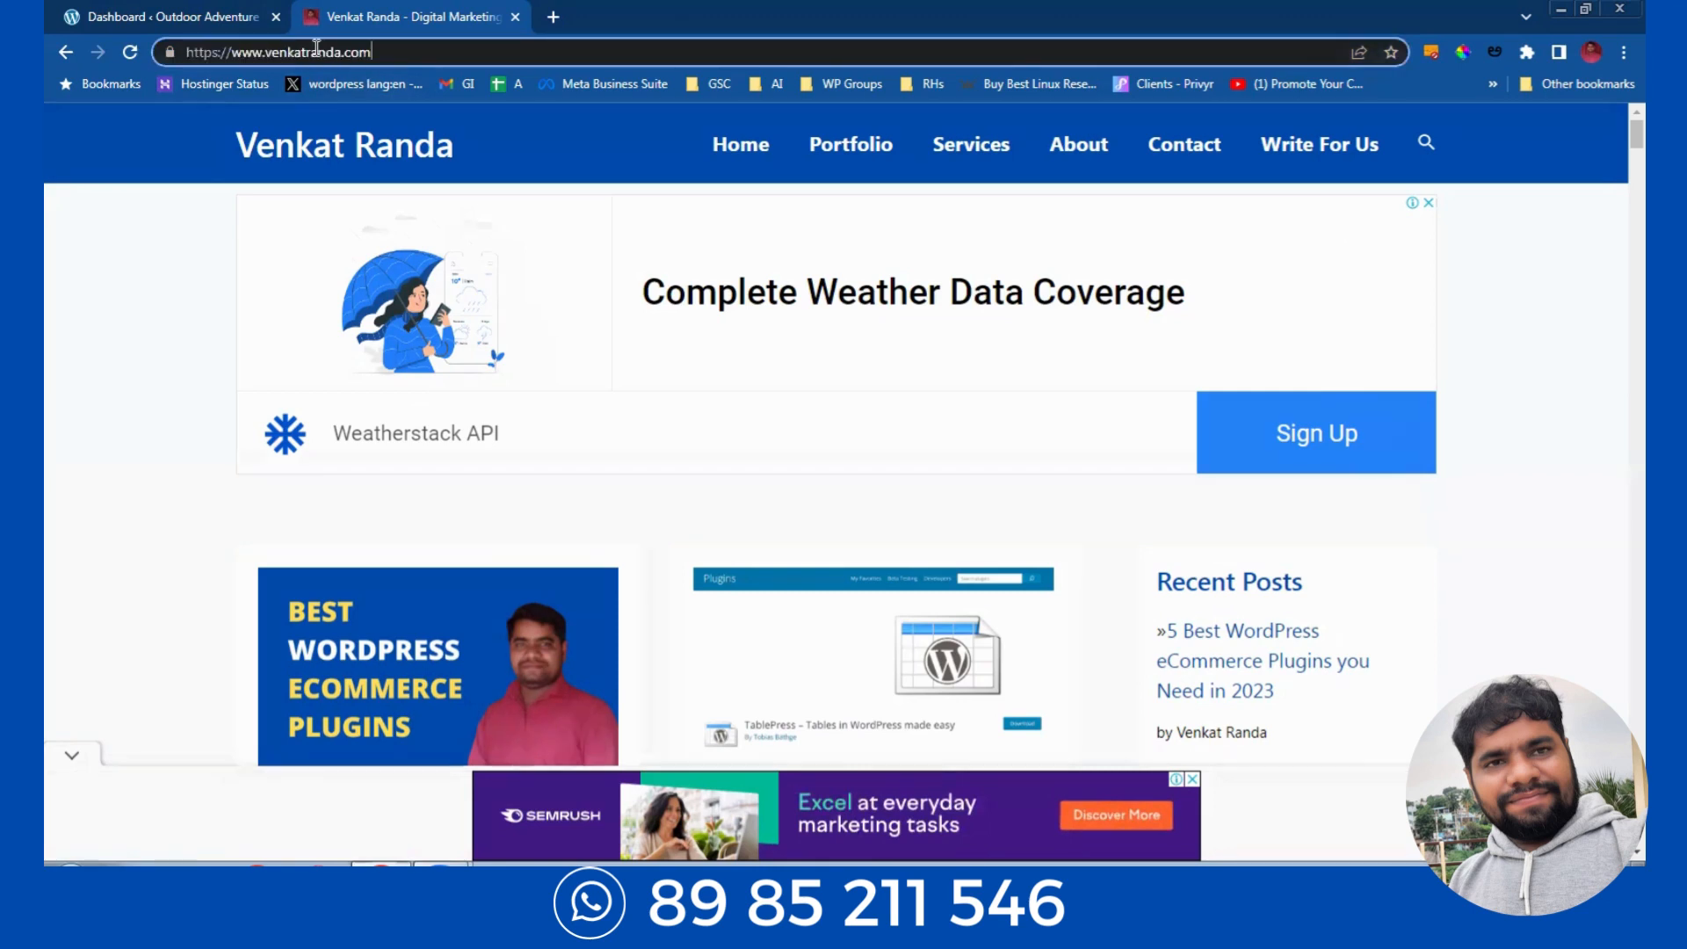
type("/te")
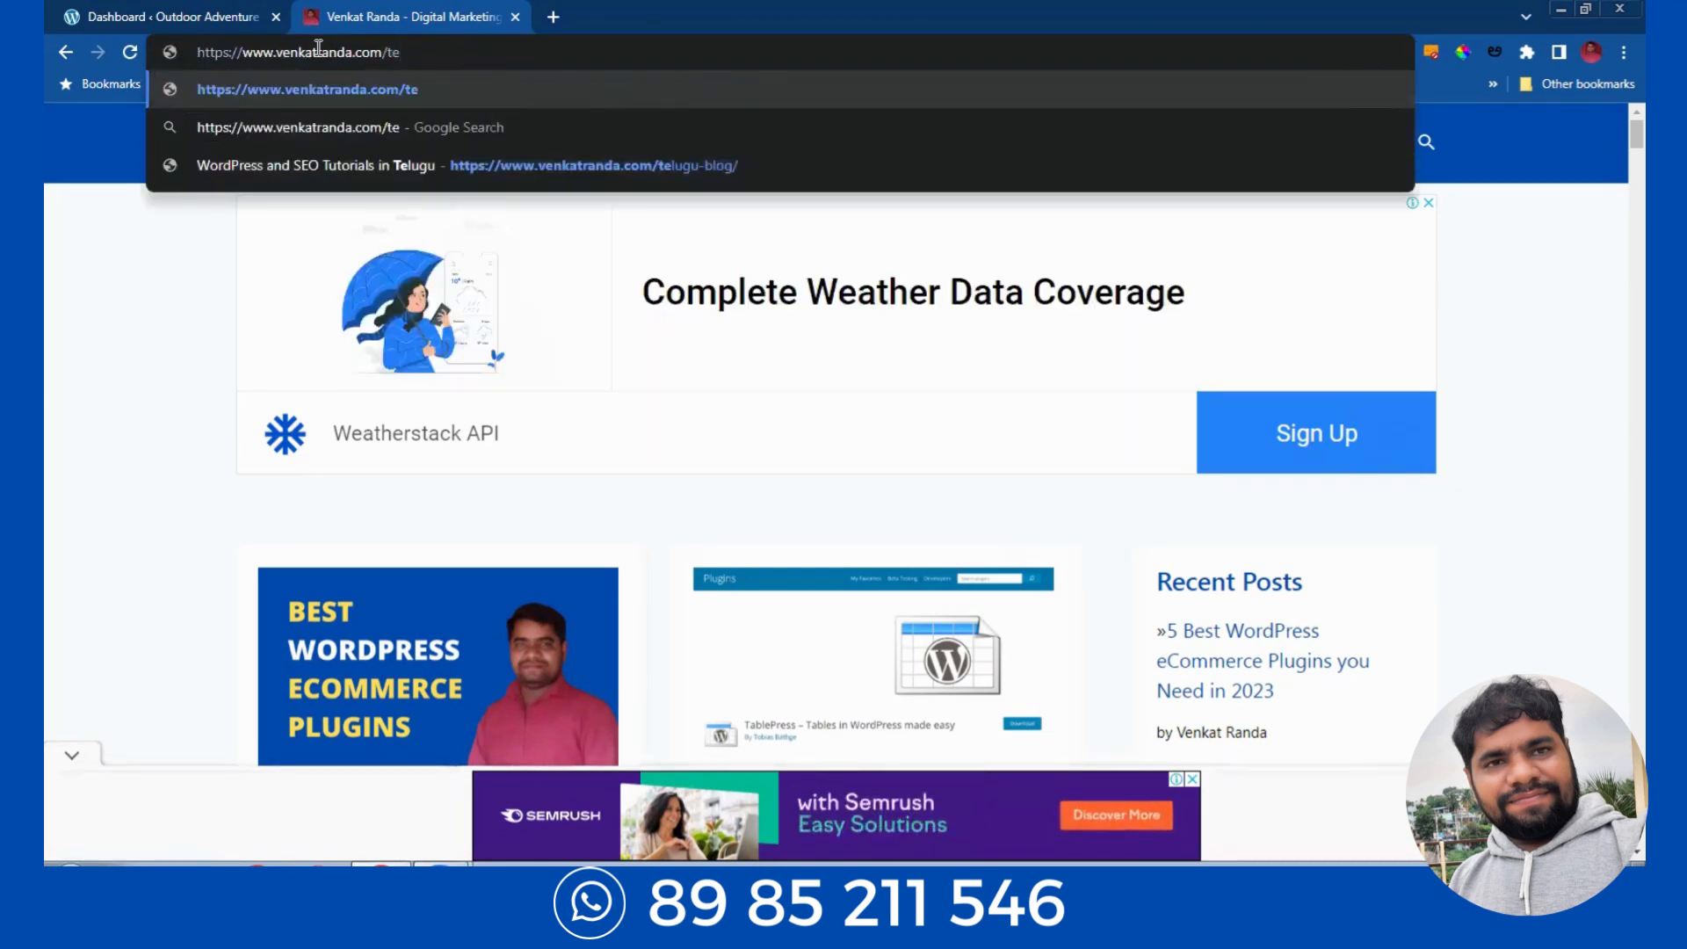
key("Return")
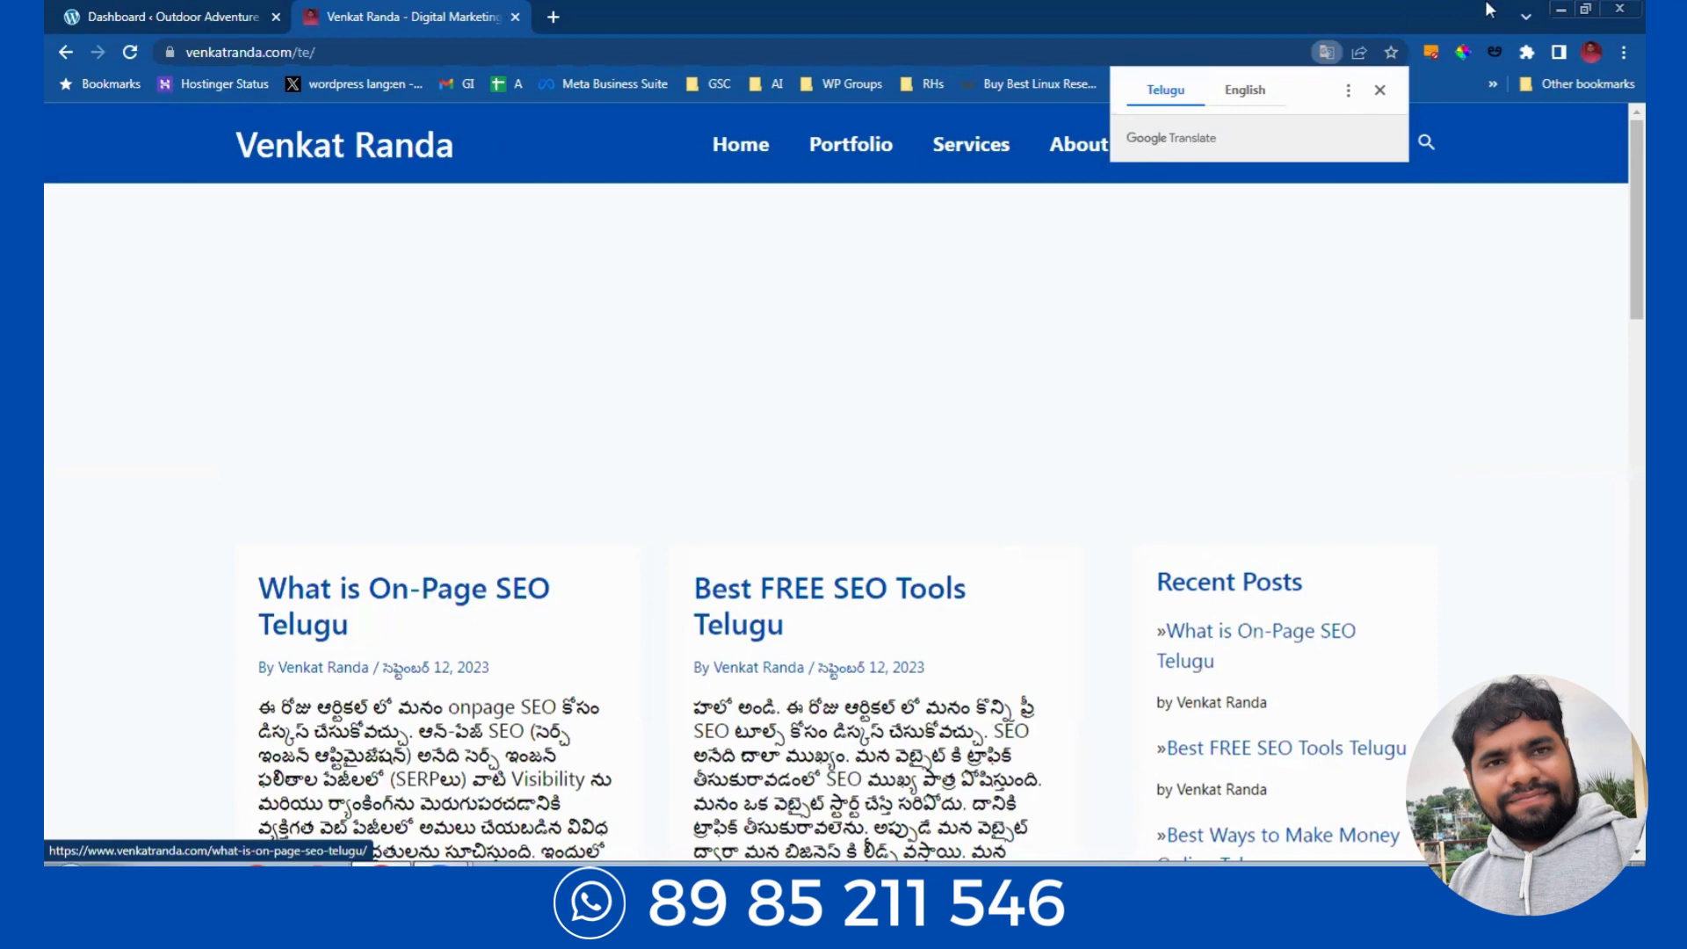
left_click(1380, 91)
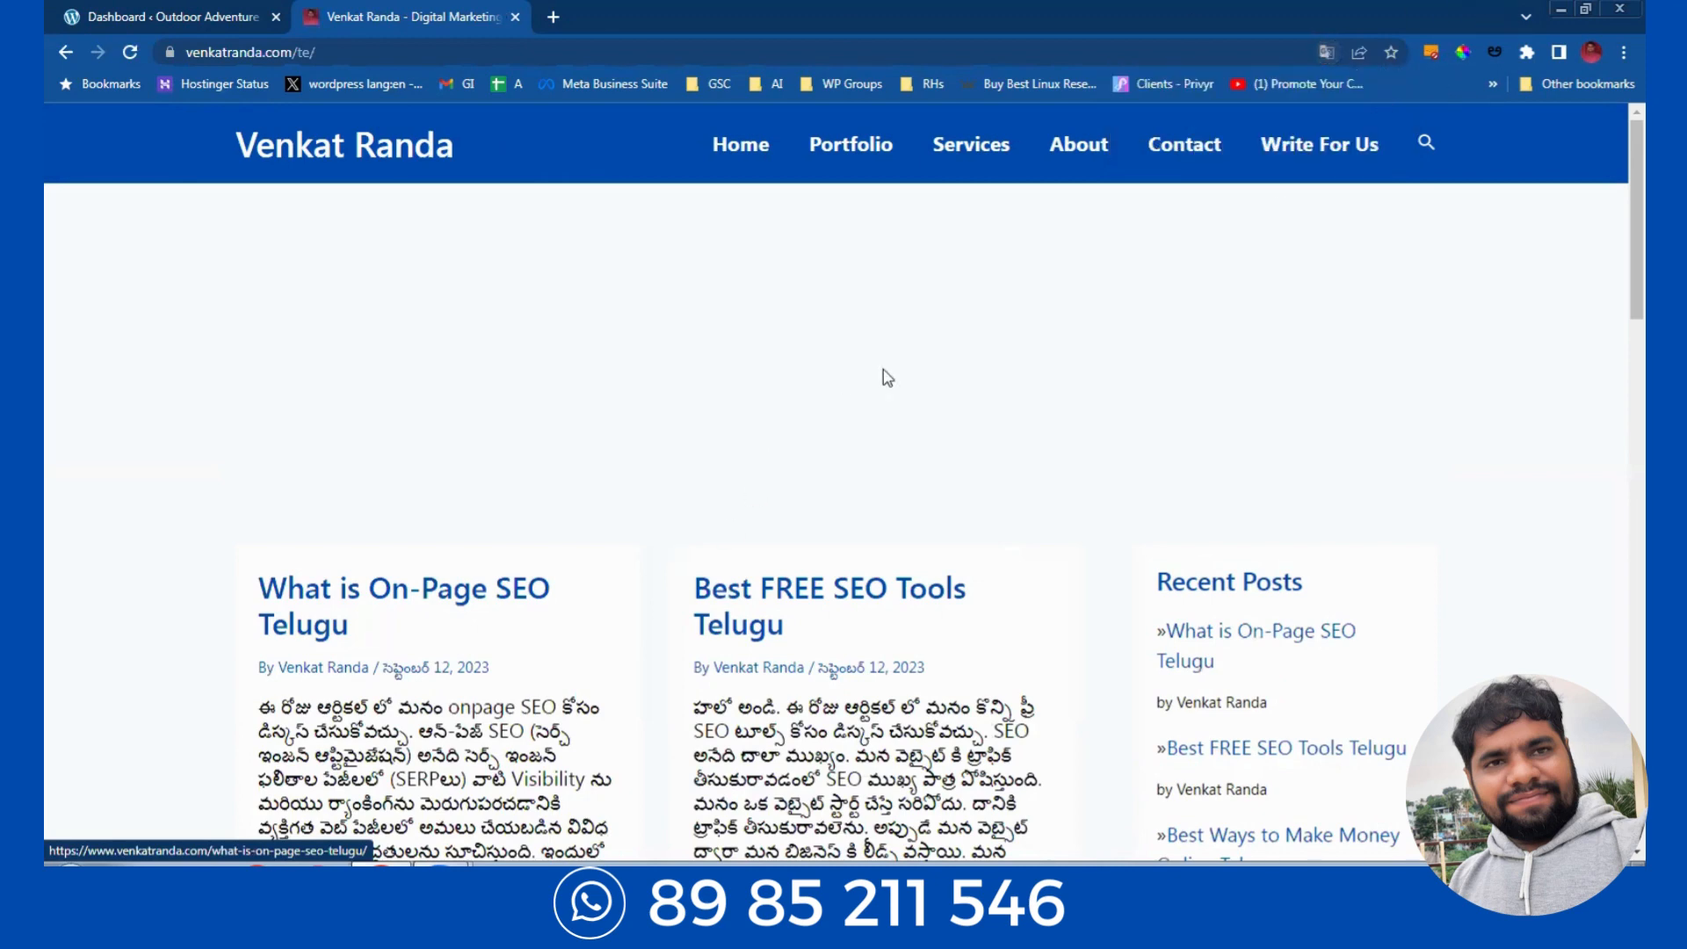
scroll(884, 377, "down", 5)
scroll(916, 365, "down", 15)
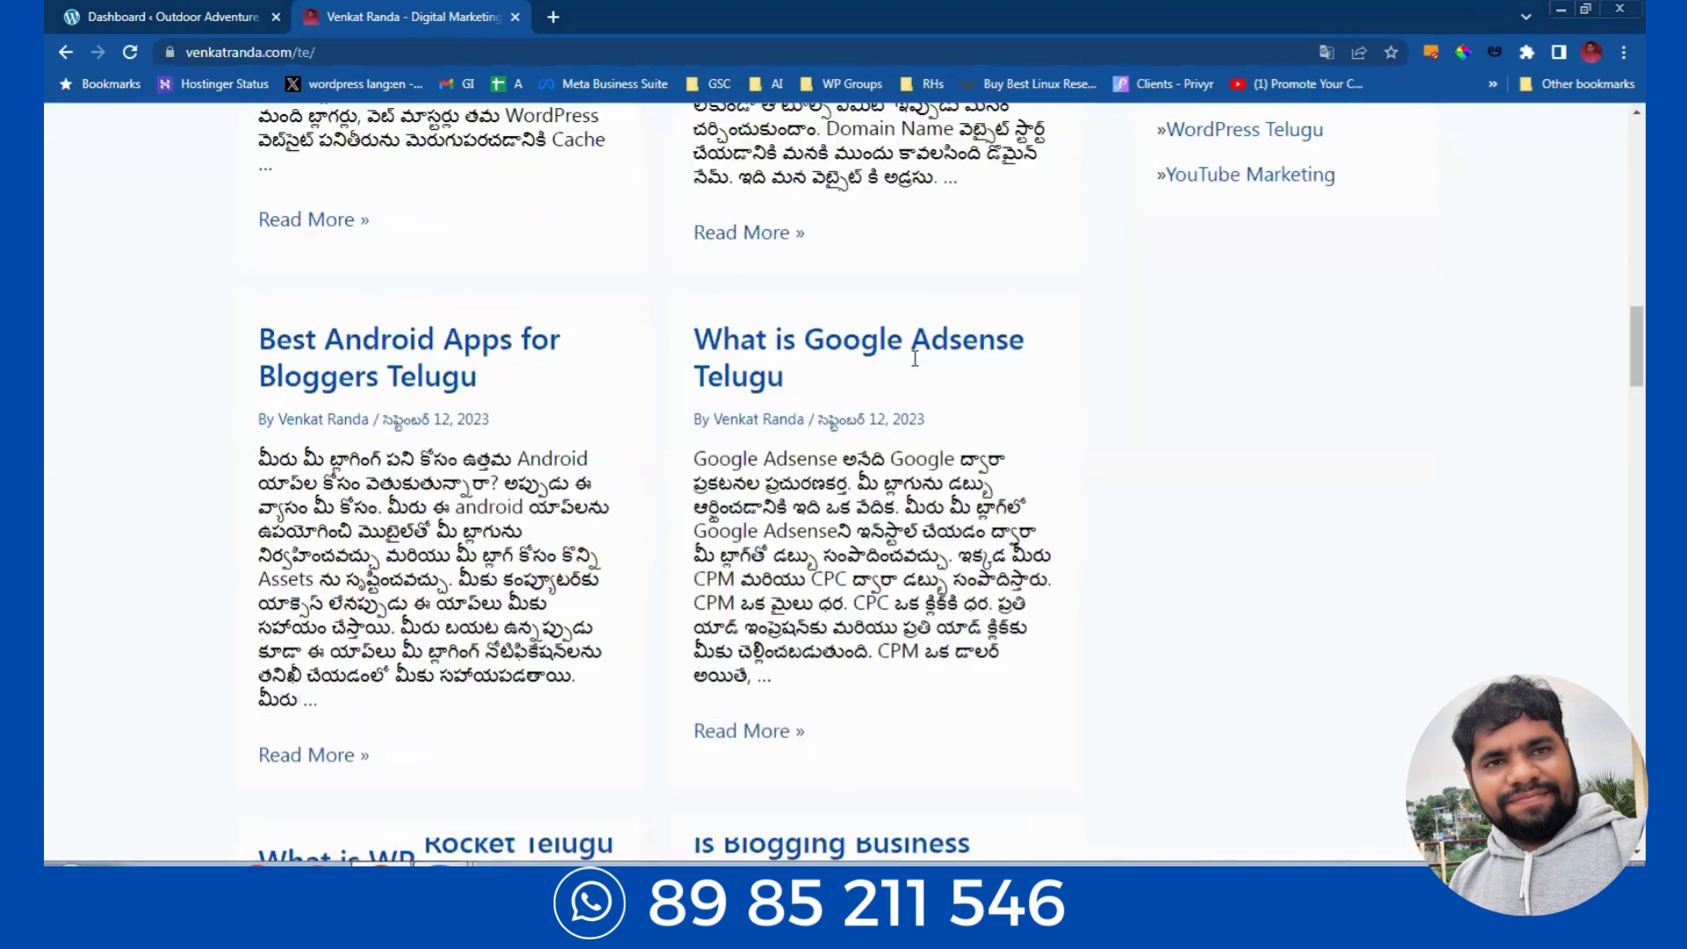
scroll(918, 365, "up", 4)
scroll(914, 362, "up", 15)
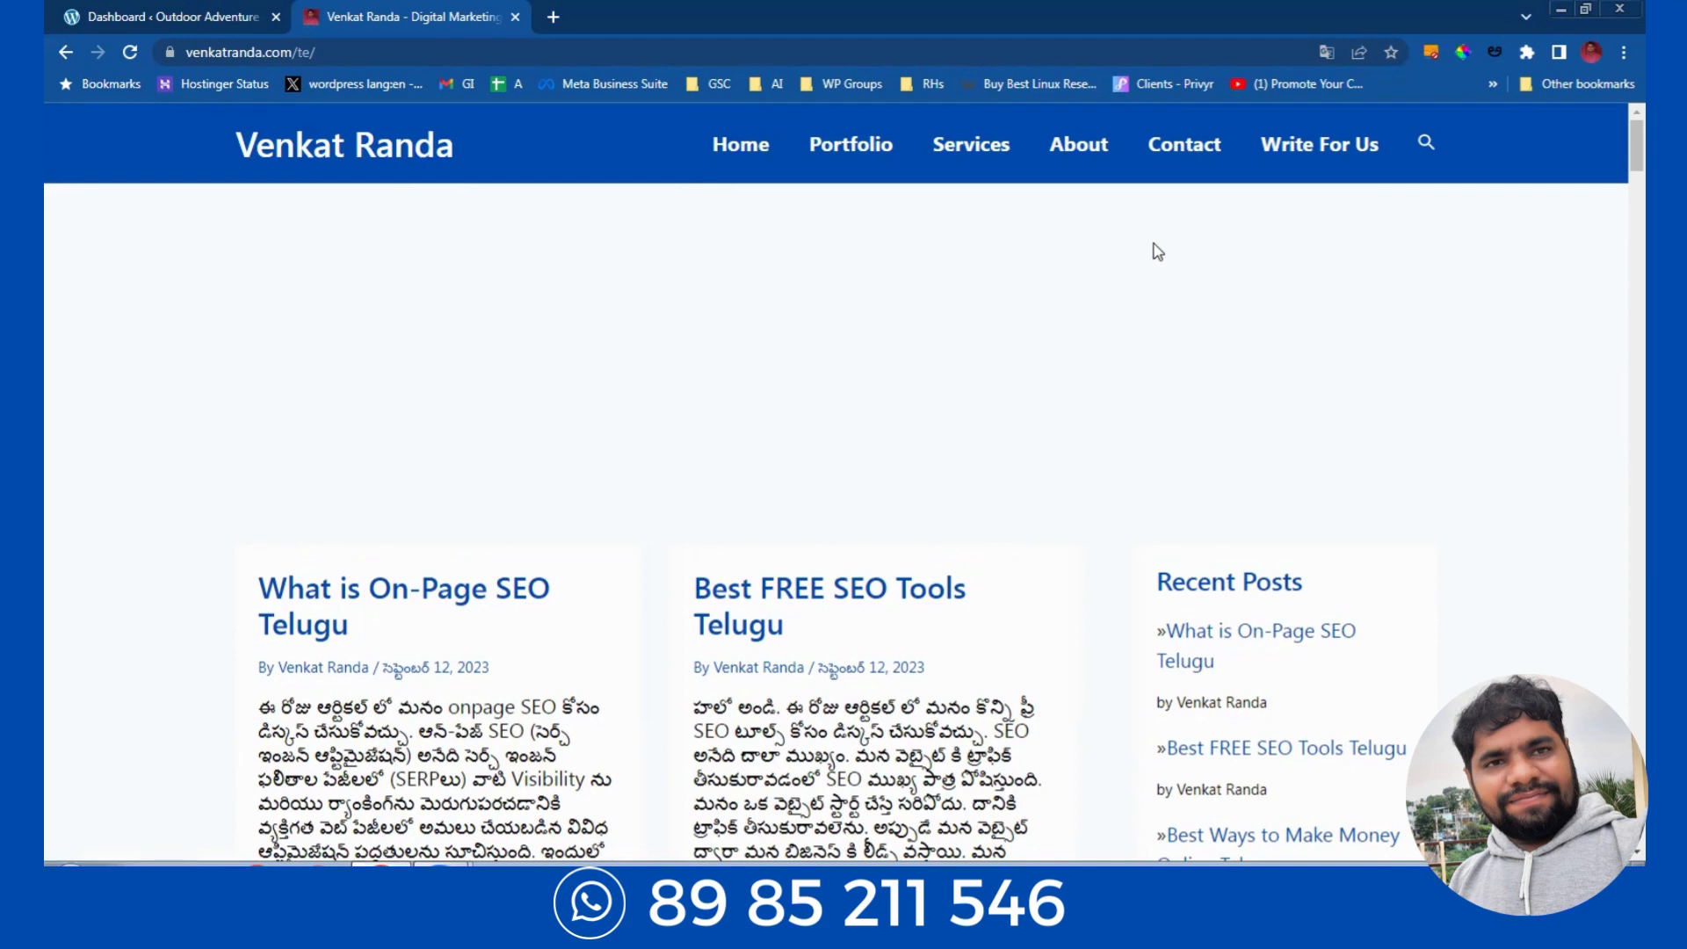
scroll(433, 327, "down", 5)
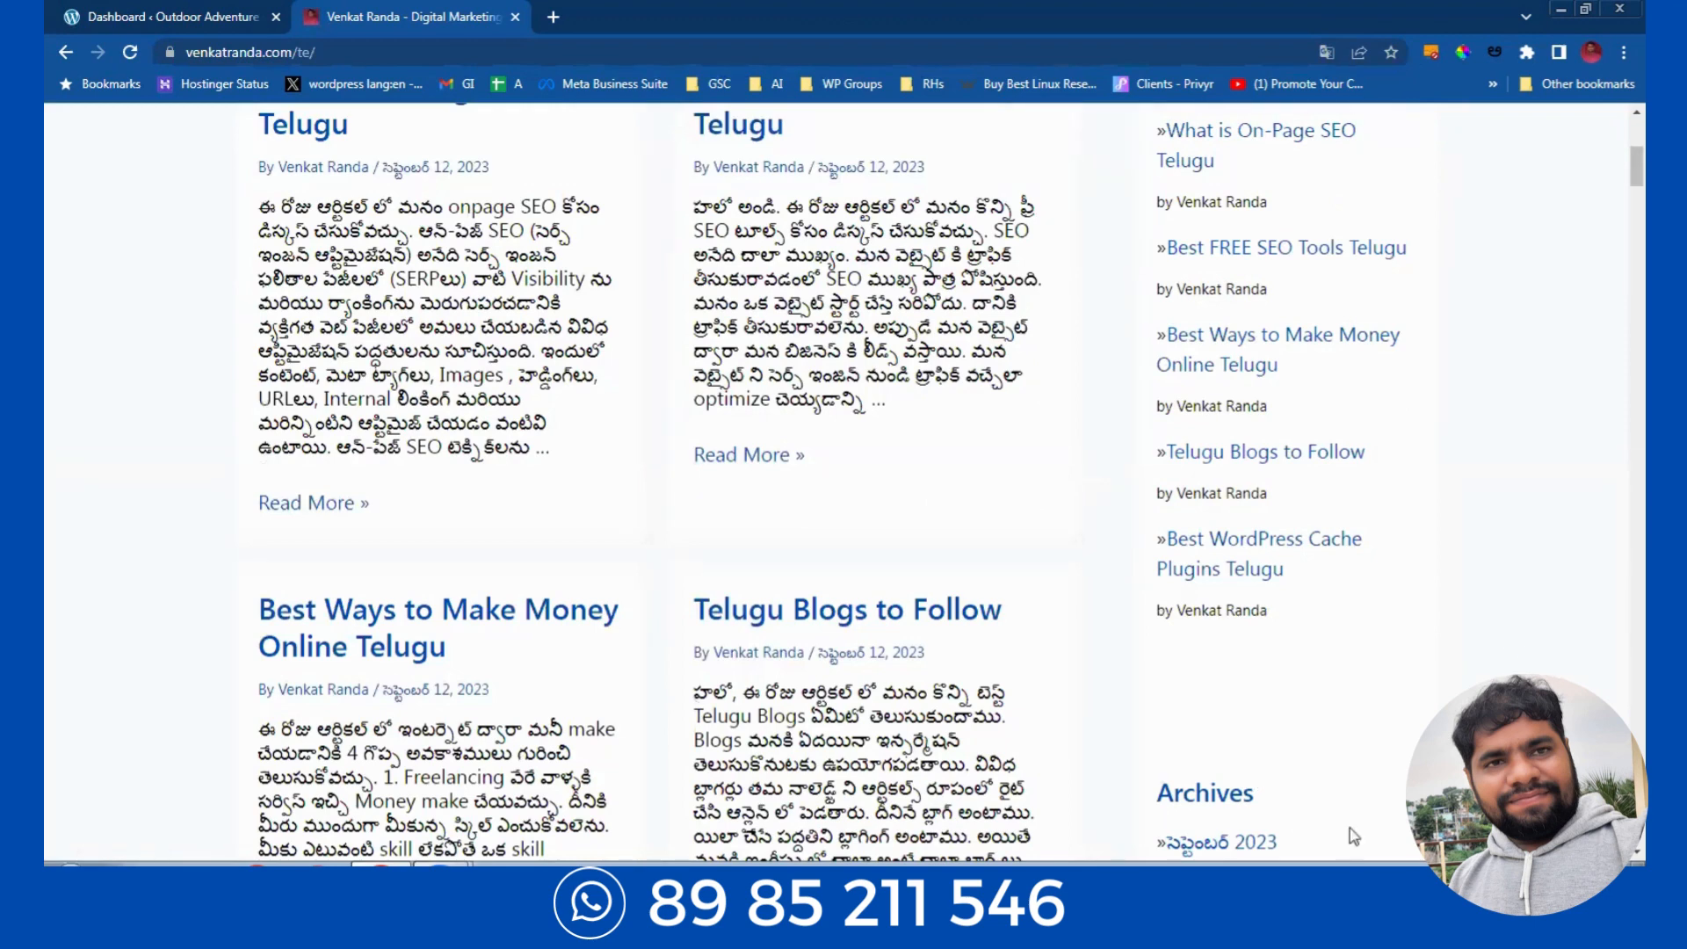
scroll(751, 514, "up", 1)
scroll(751, 513, "up", 5)
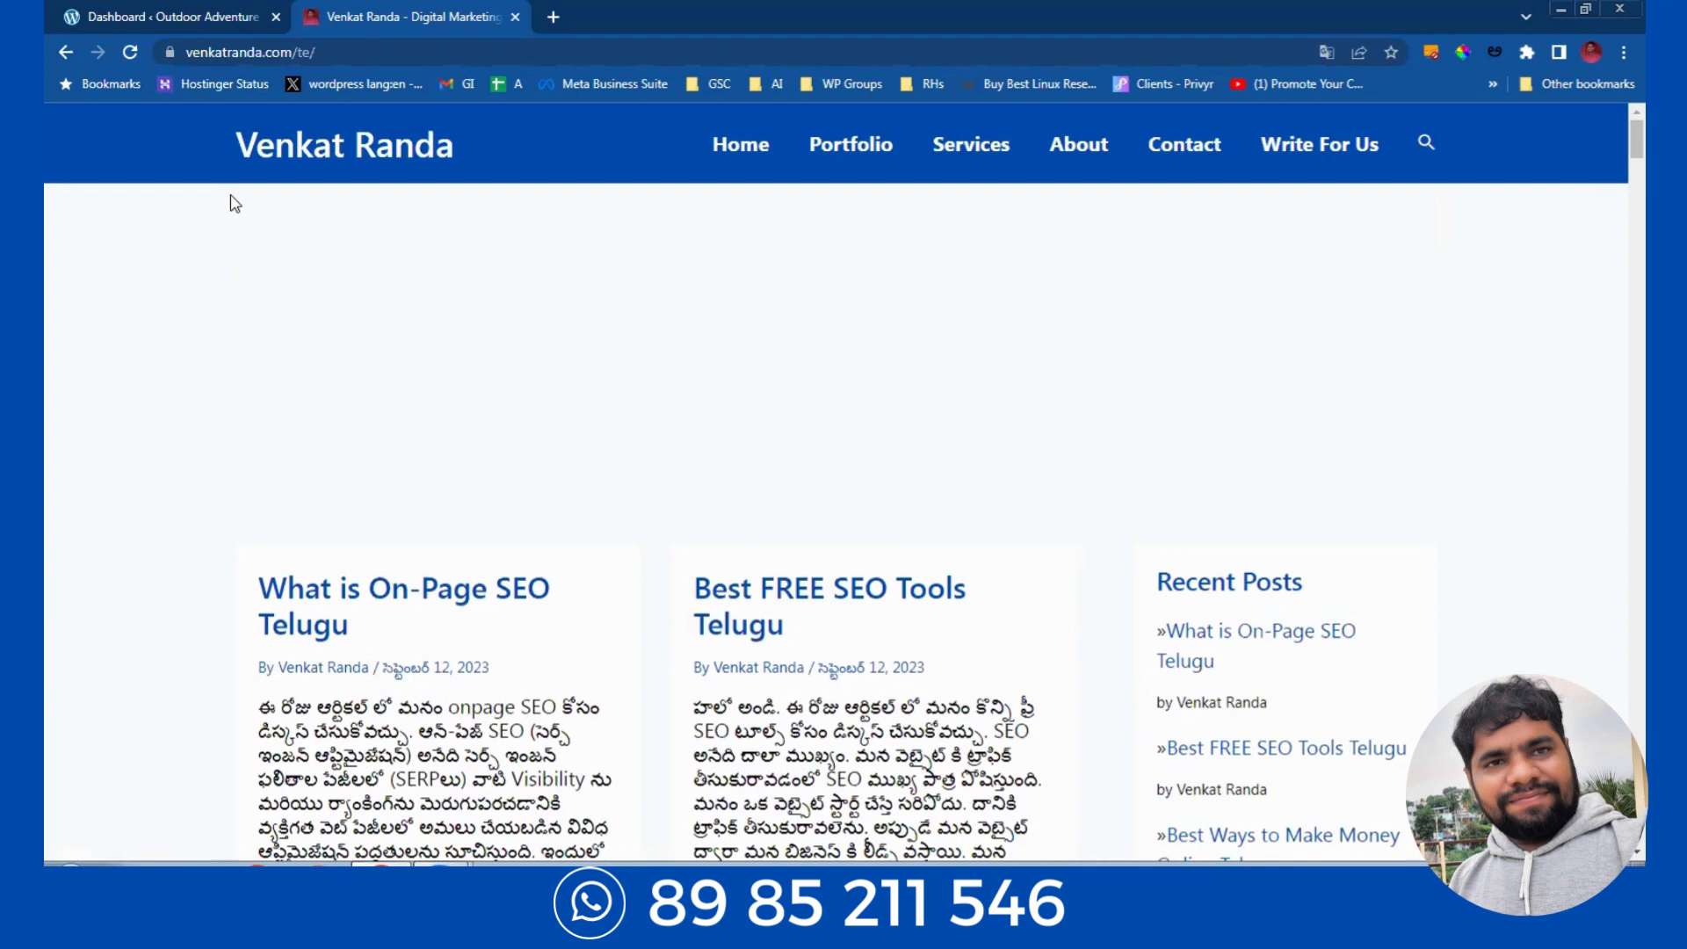
Step: Return to the demo site's WordPress dashboard, search the plugin directory for polylang, and install and activate the Polylang plugin
left_click(131, 13)
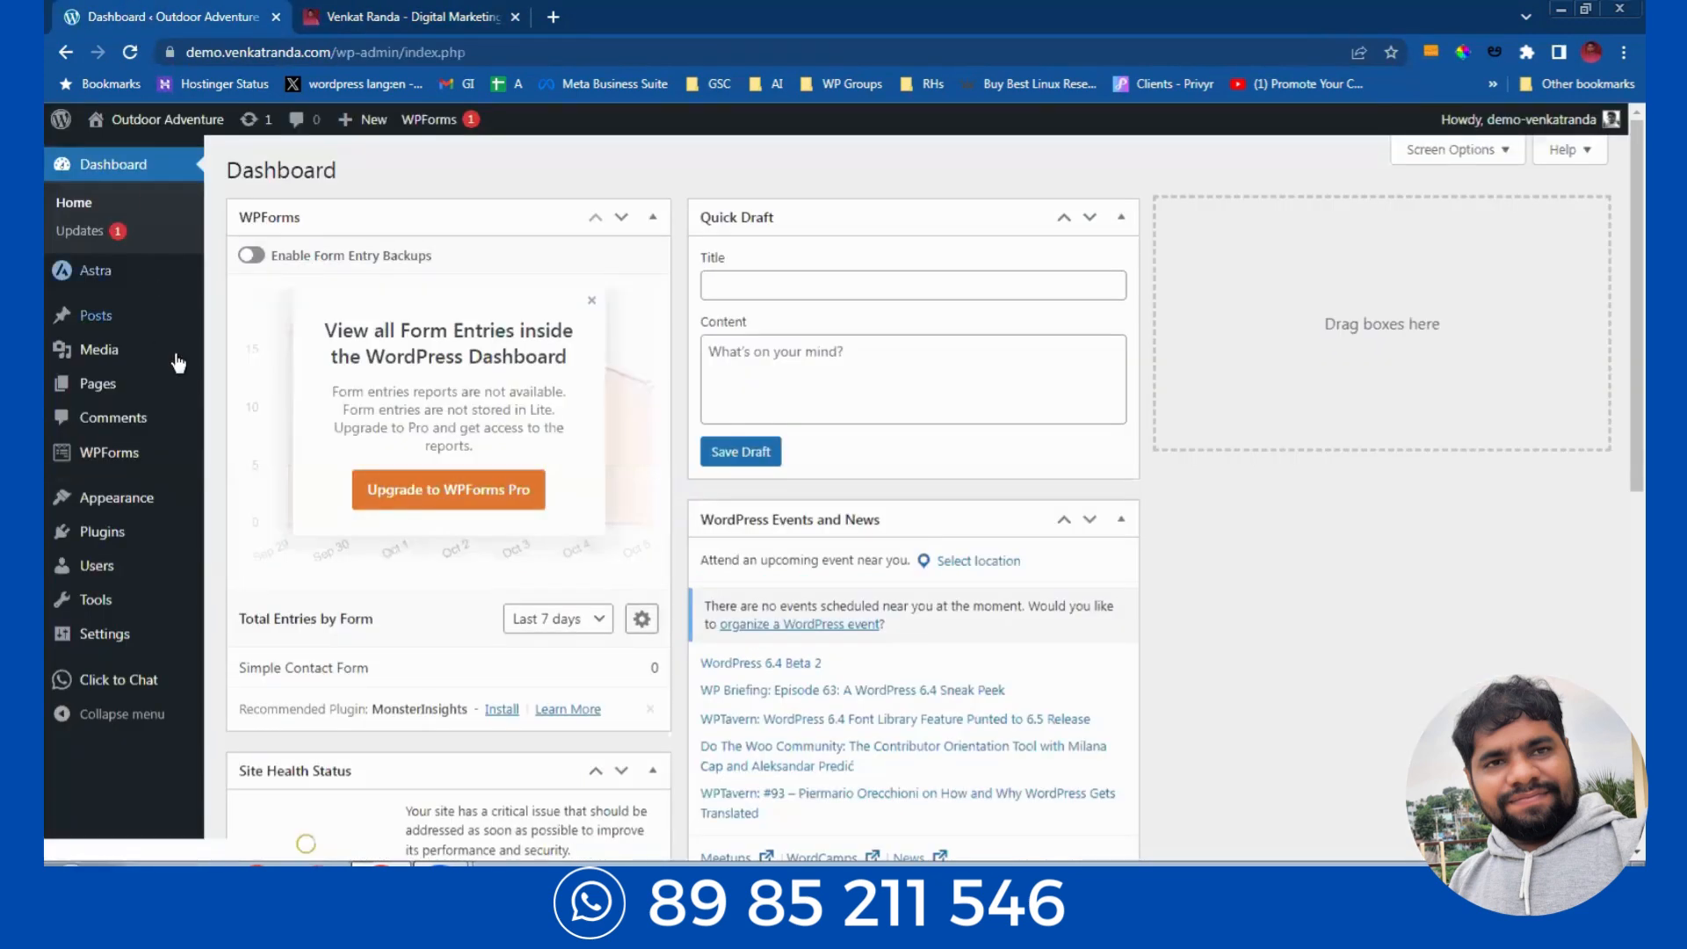
mouse_move(88, 532)
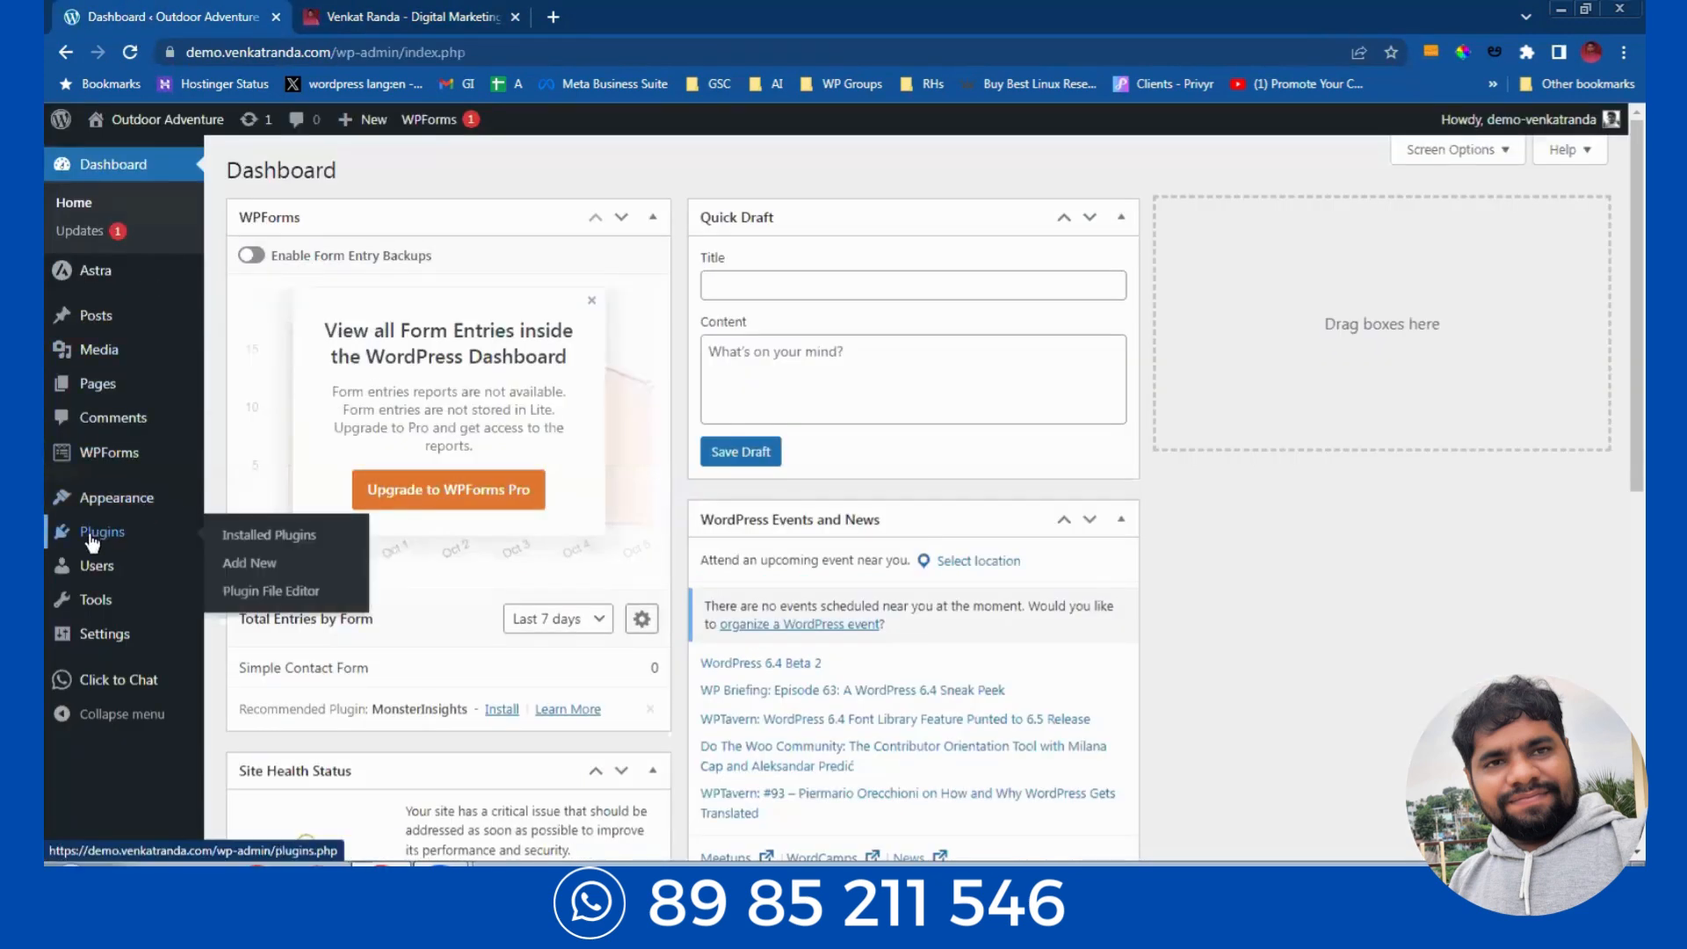
left_click(263, 573)
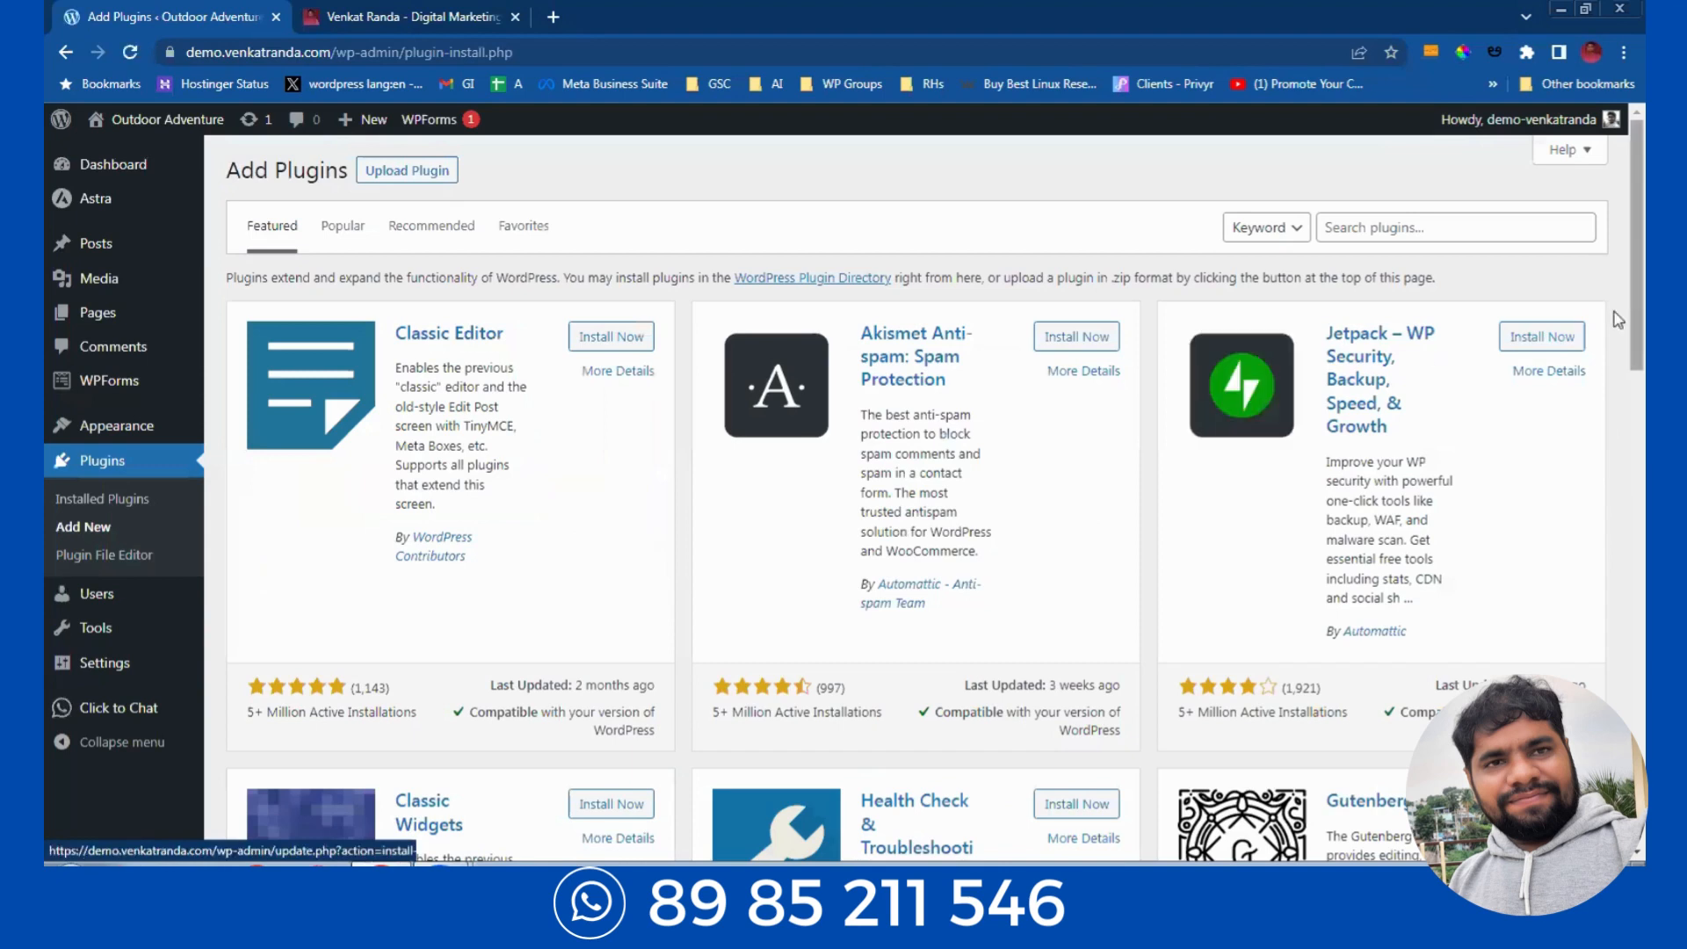
left_click(1364, 233)
type("po")
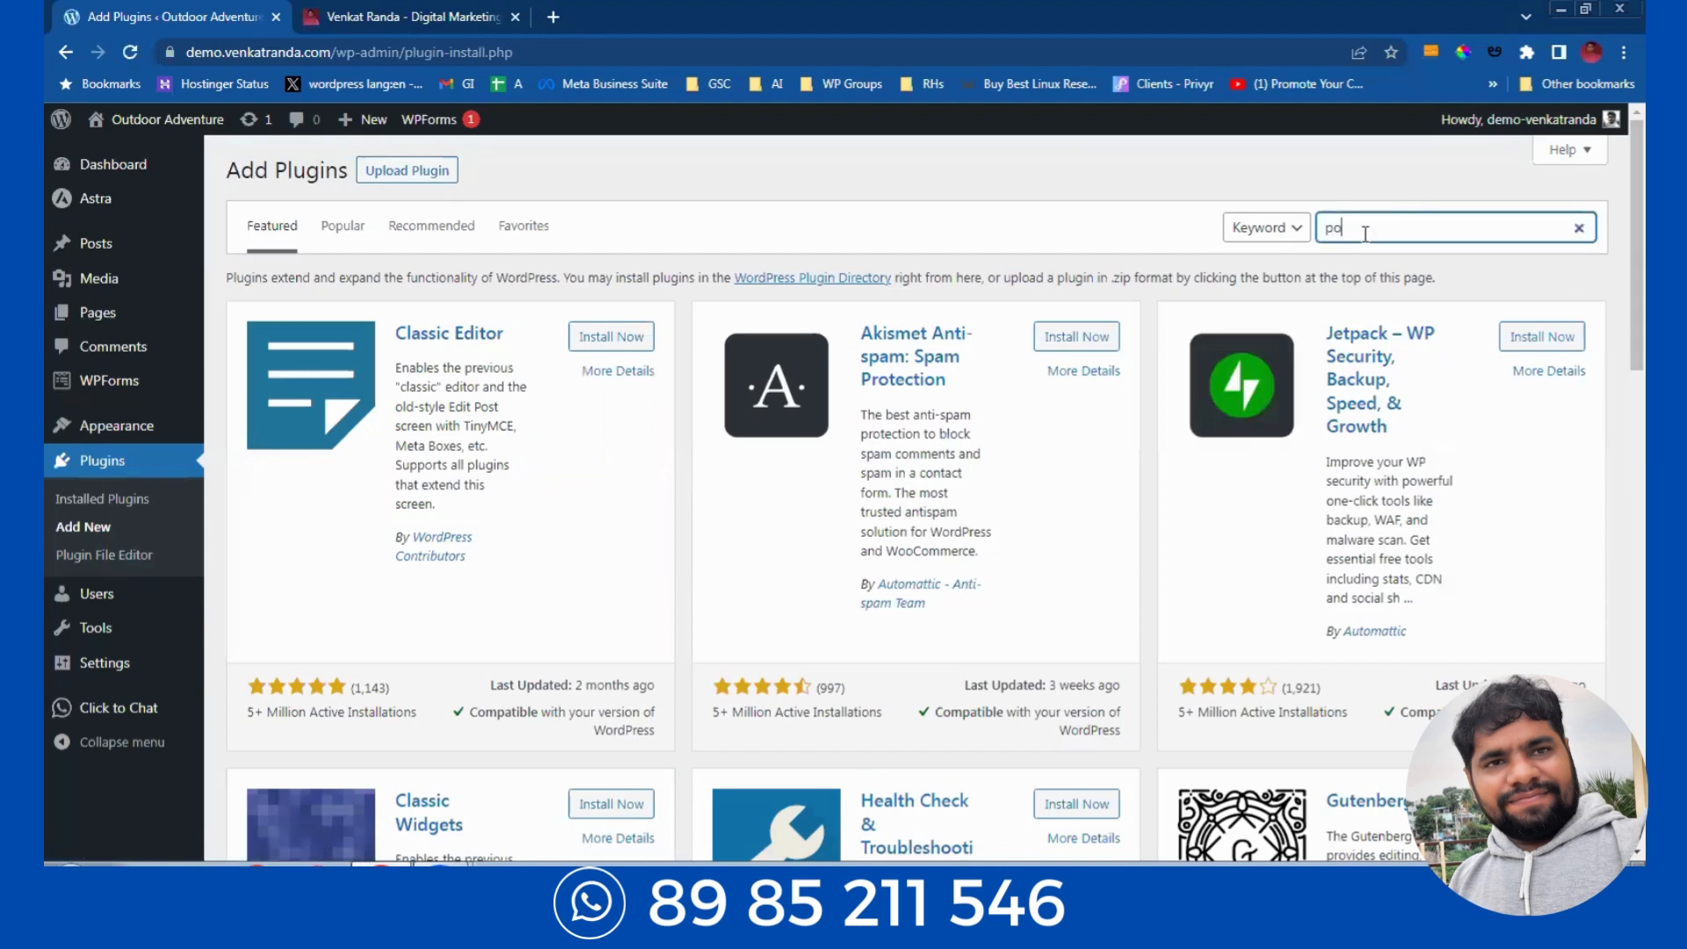
type("lylang")
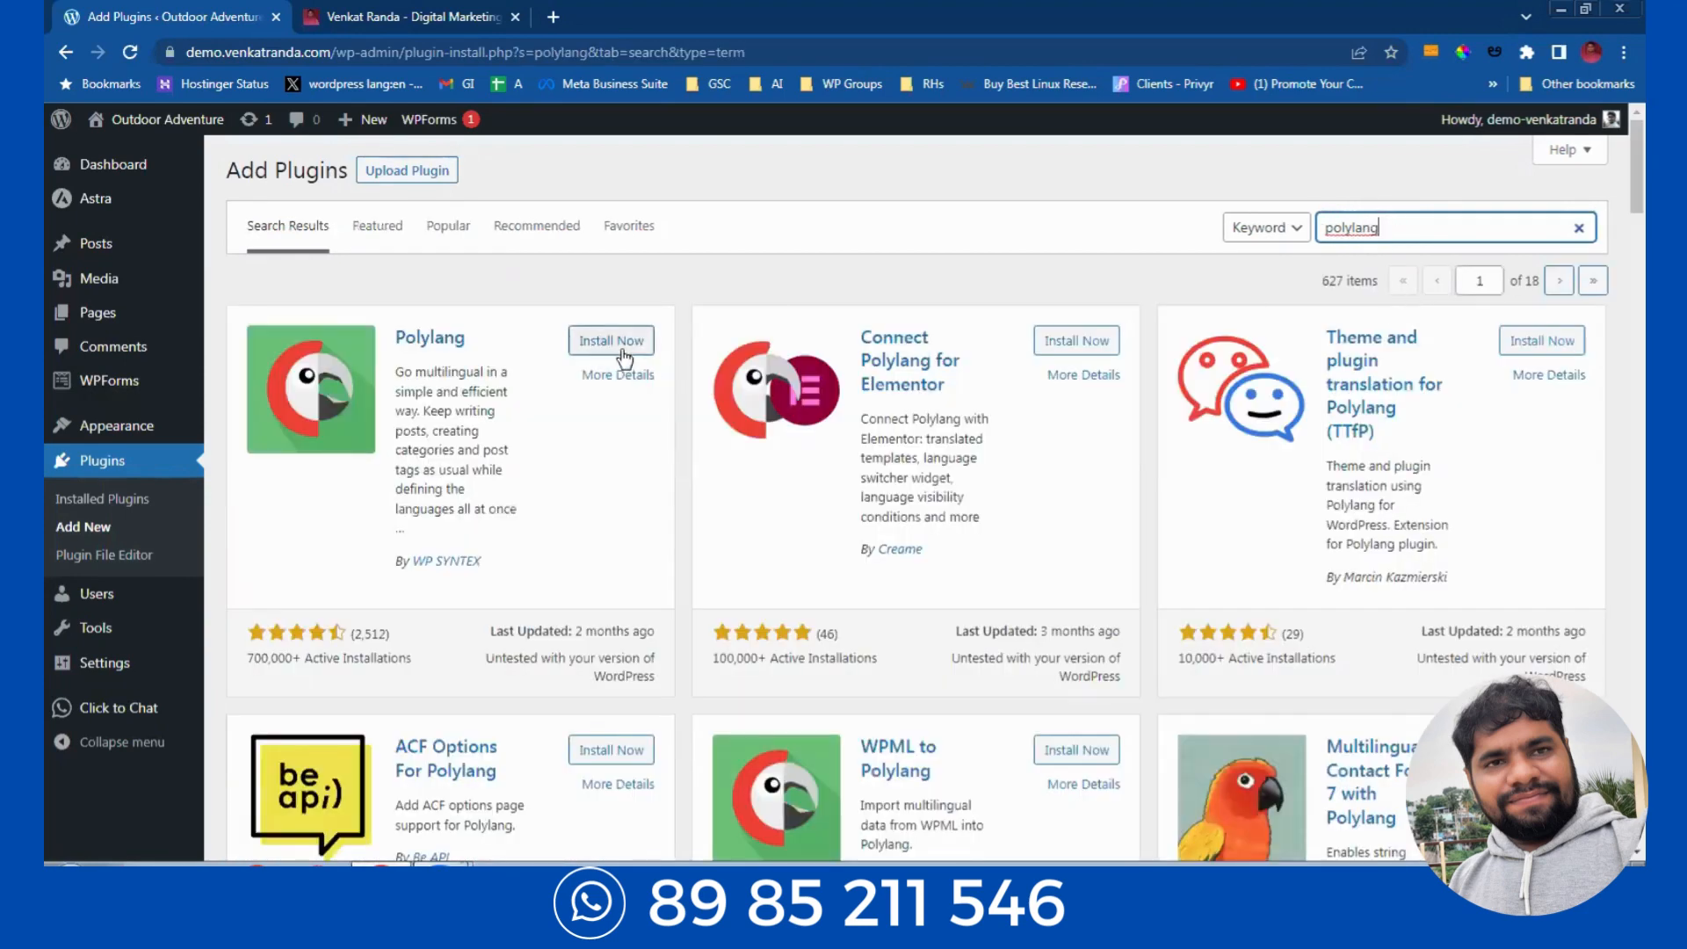
left_click(625, 357)
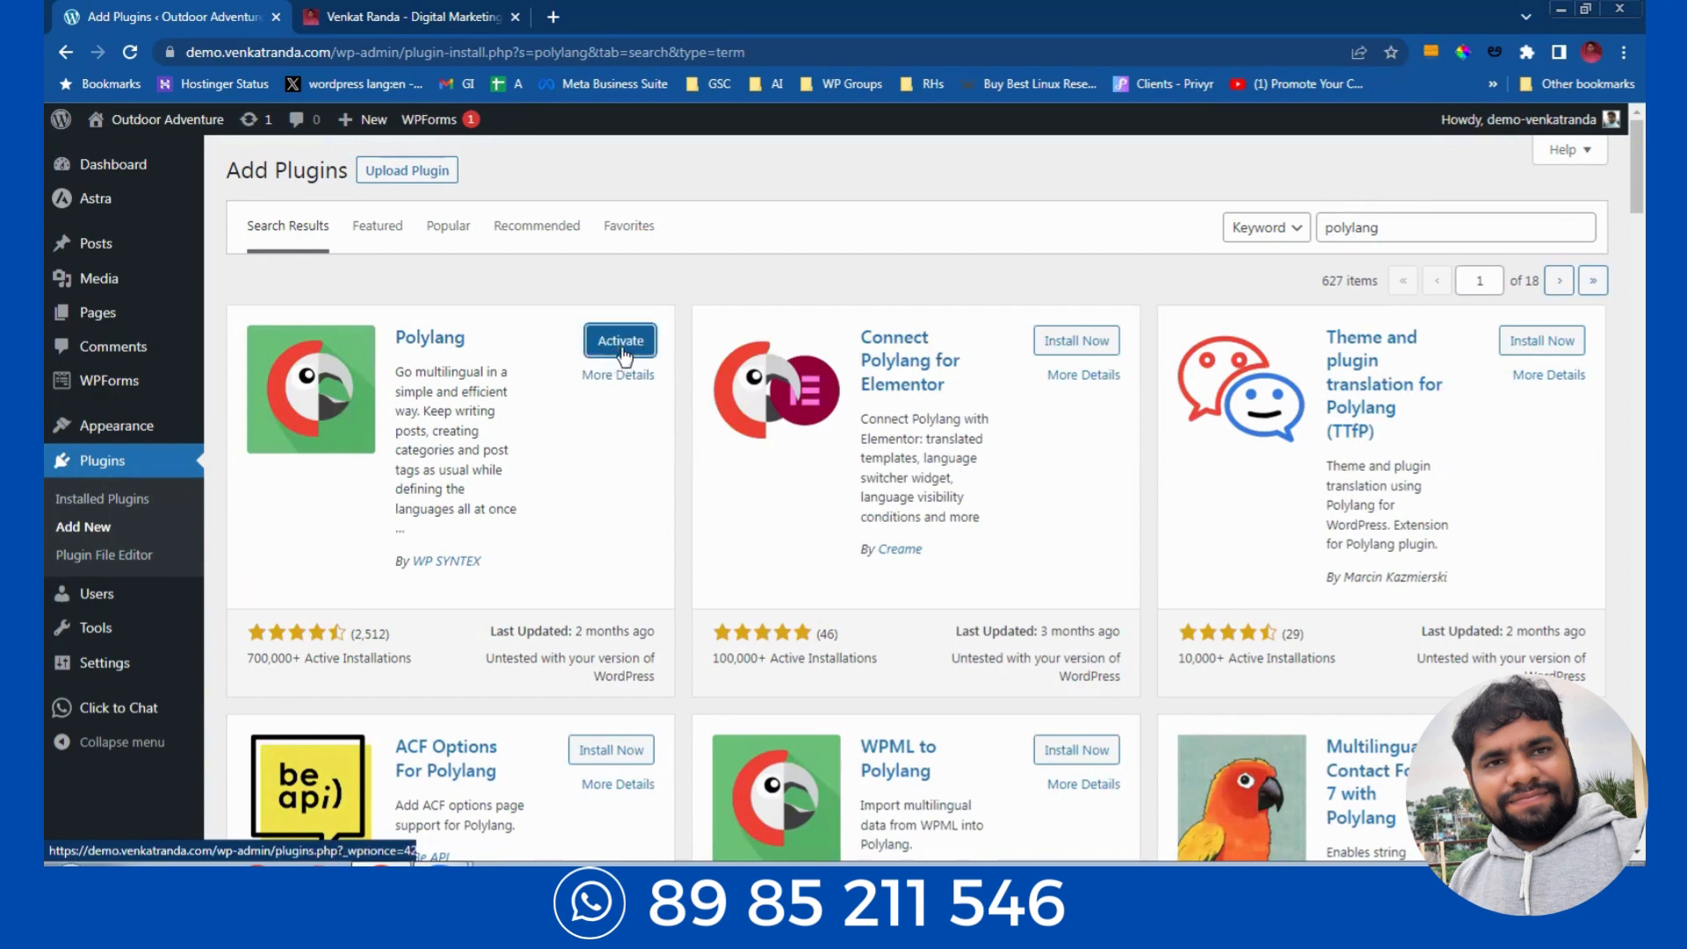
left_click(625, 355)
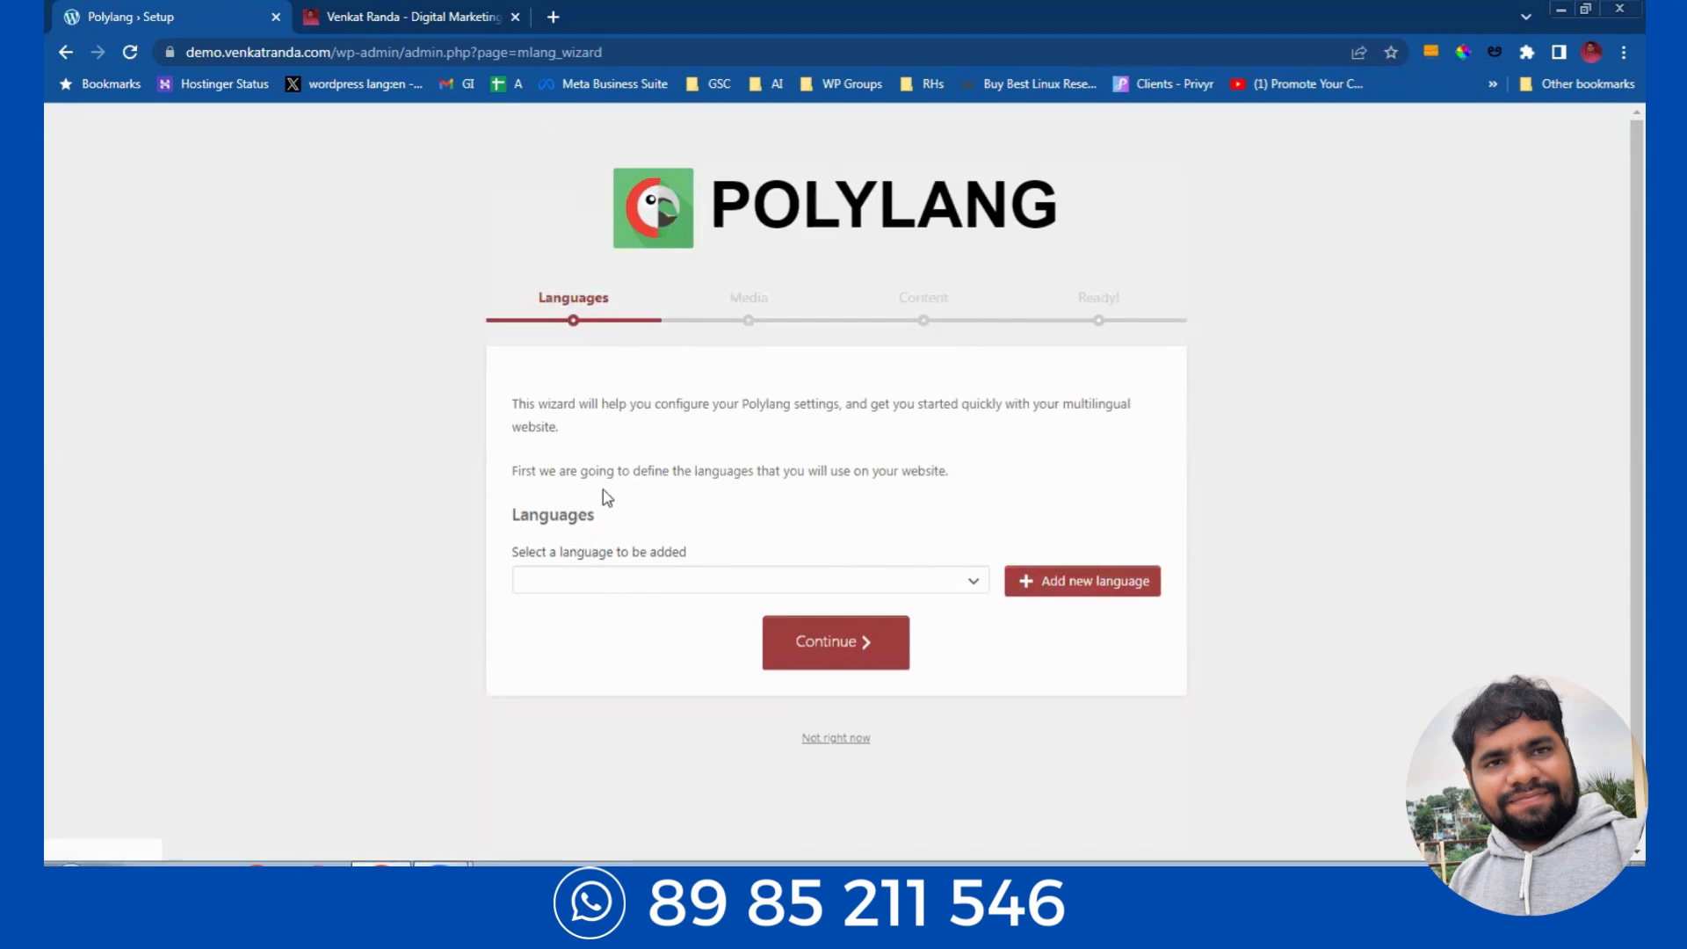
Step: Add English - en_US as the first site language in the Polylang setup wizard
left_click(586, 586)
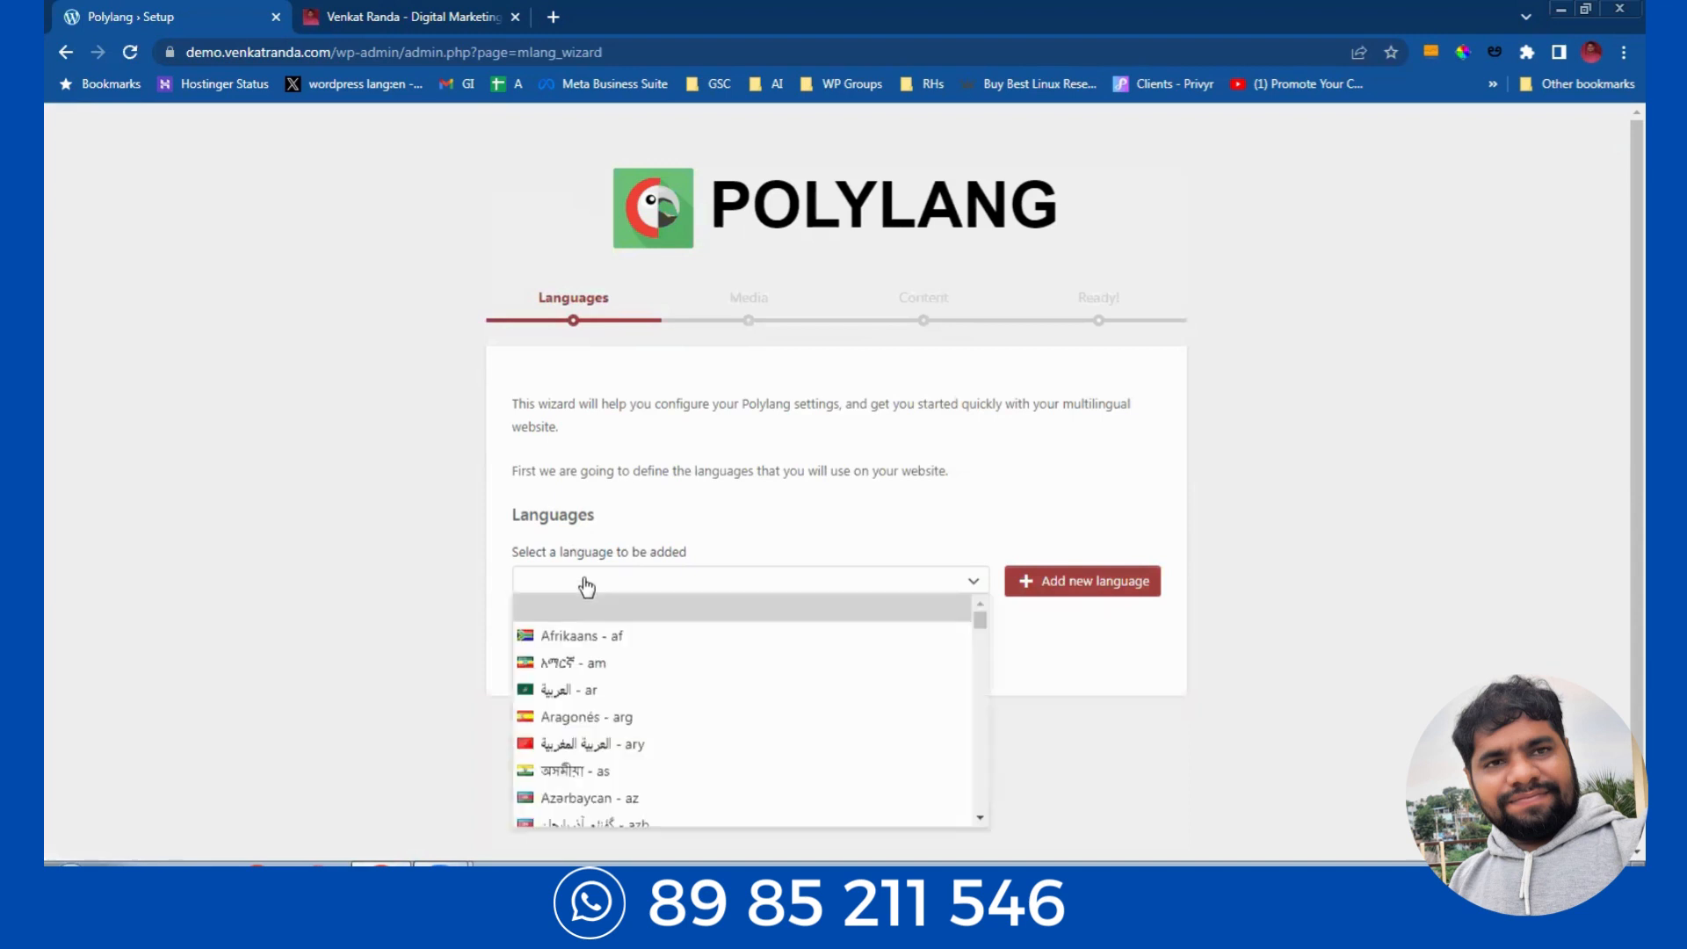
key("e")
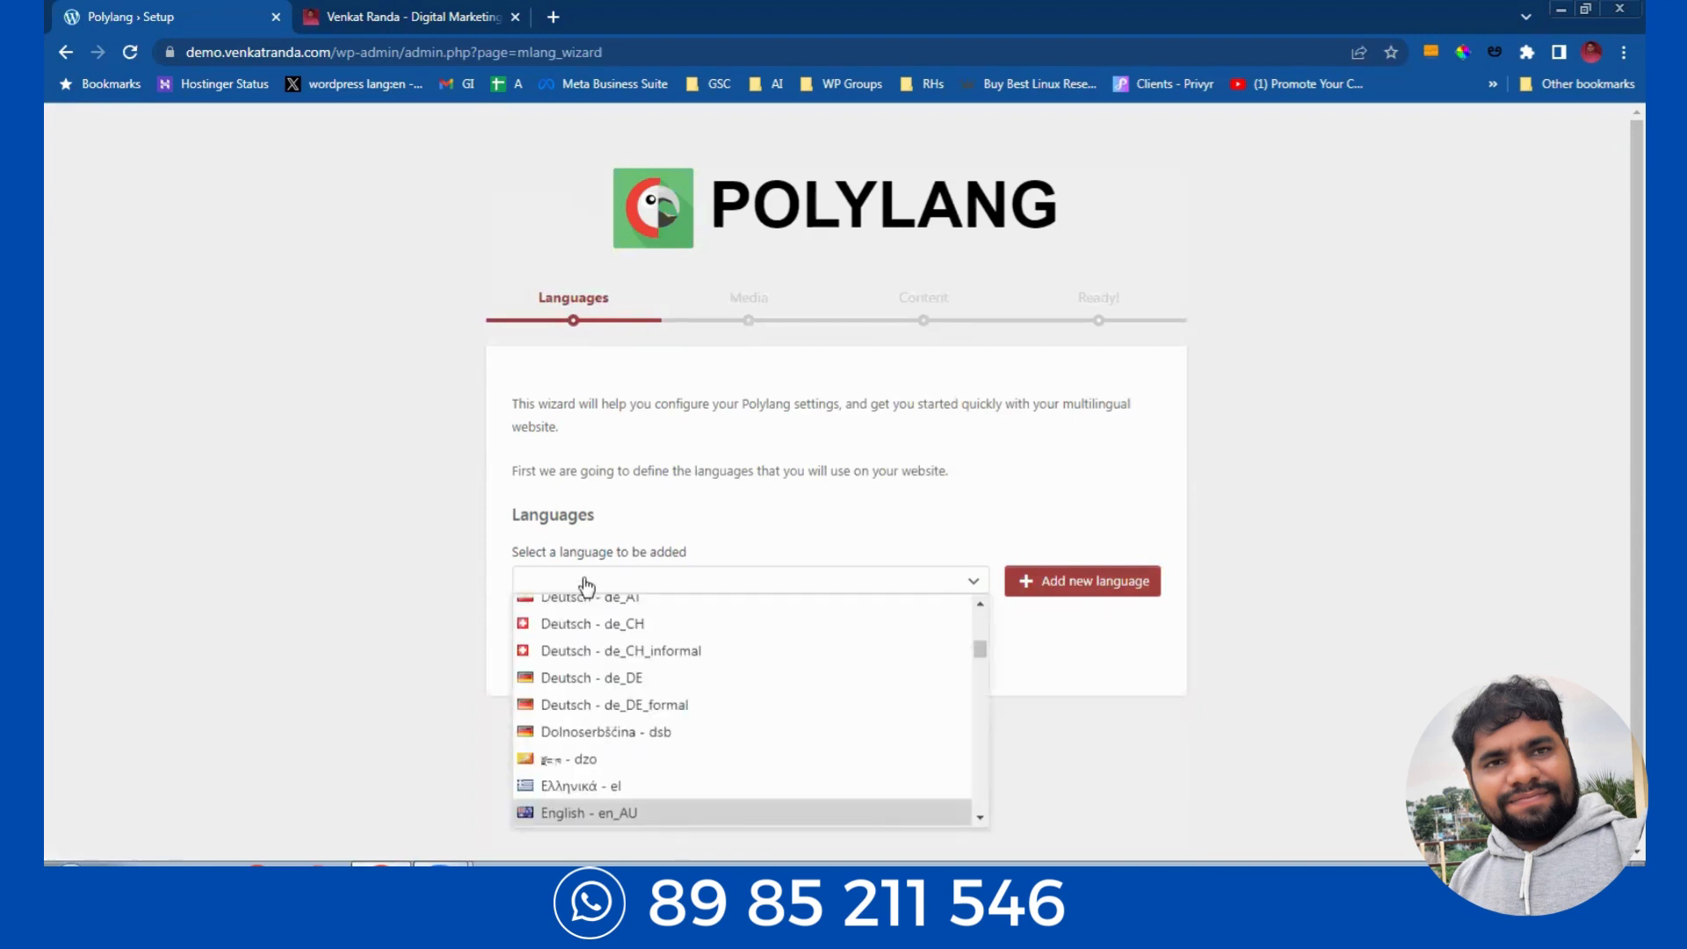
scroll(641, 790, "down", 3)
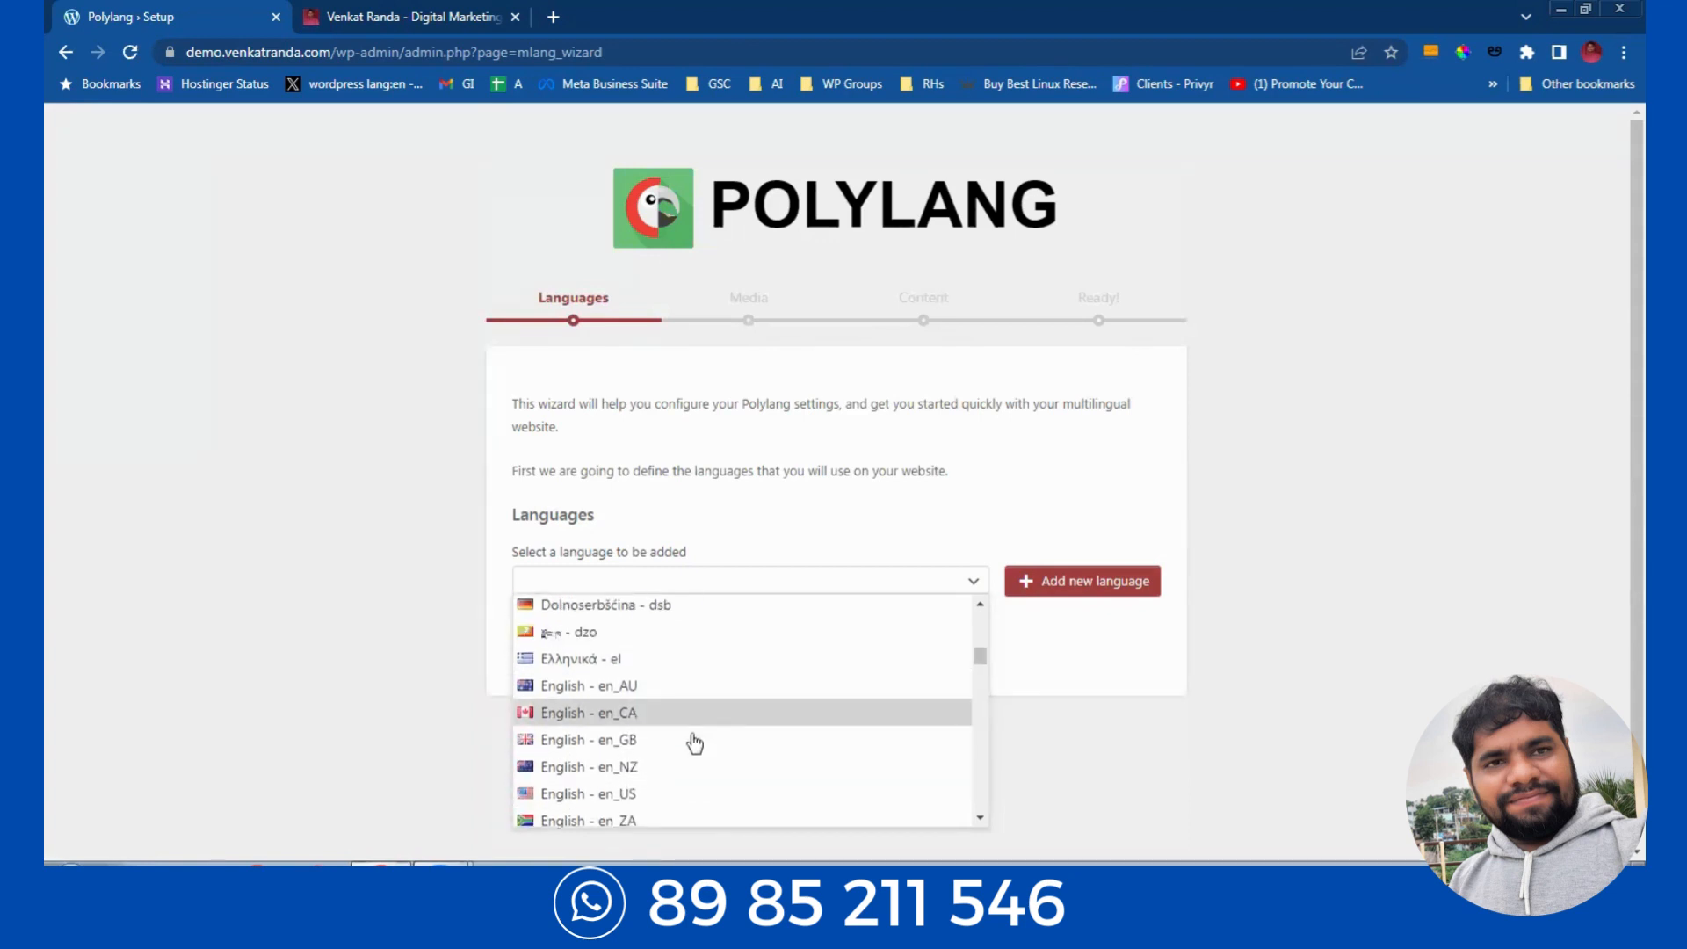
left_click(636, 793)
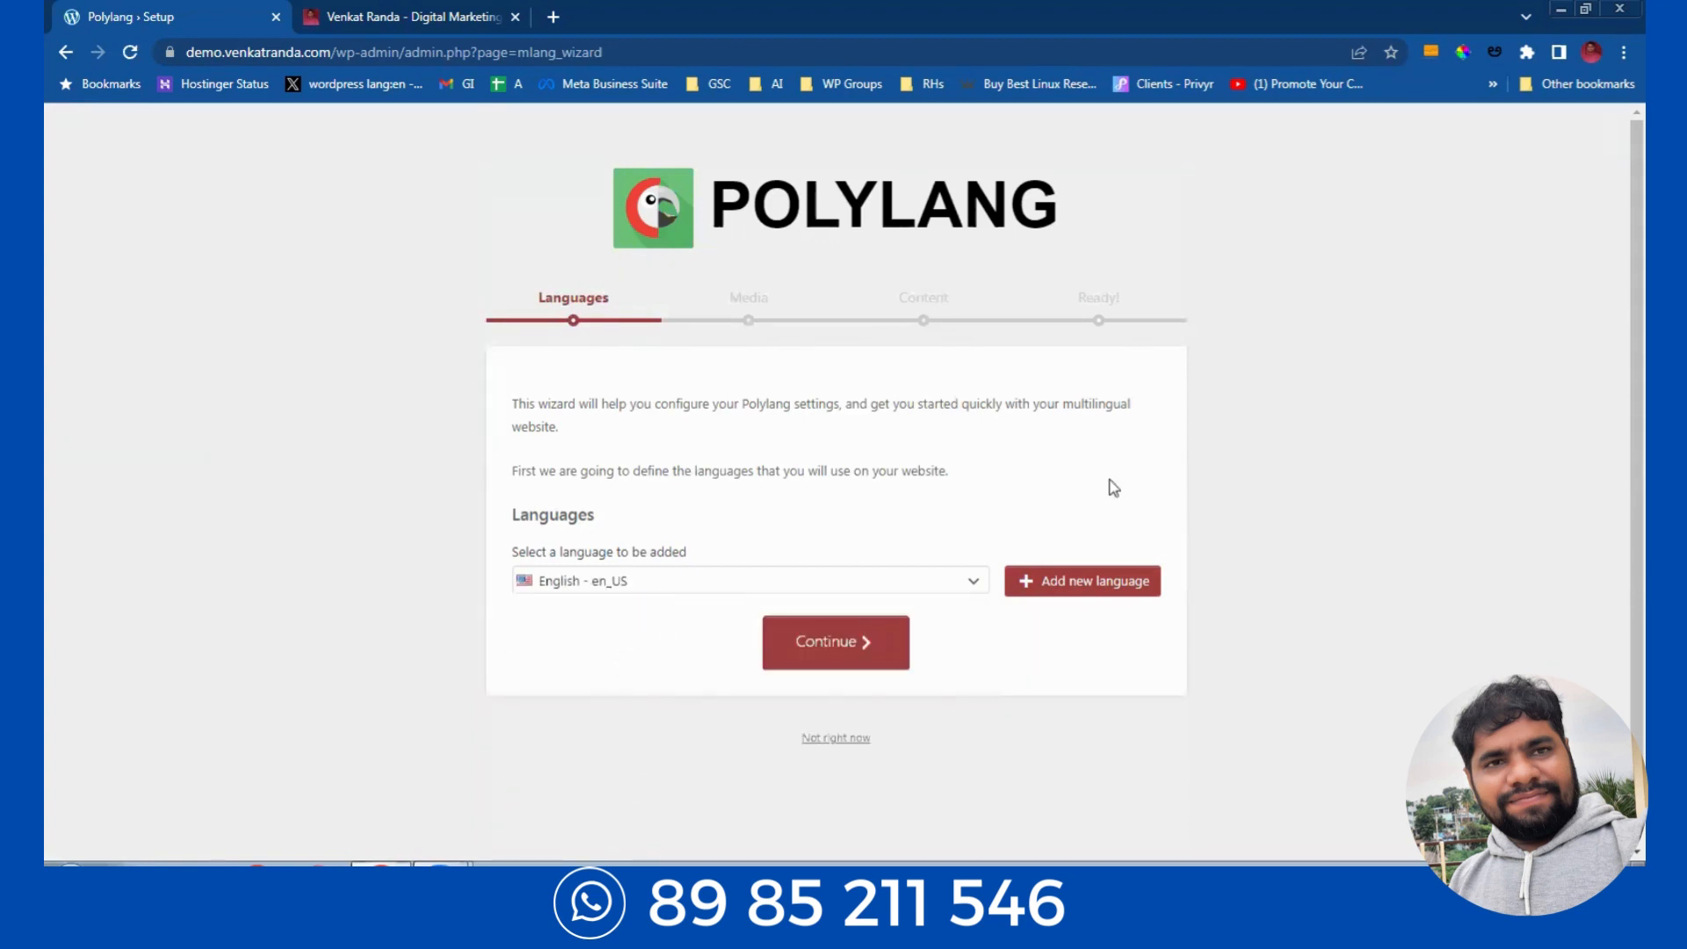
left_click(1090, 581)
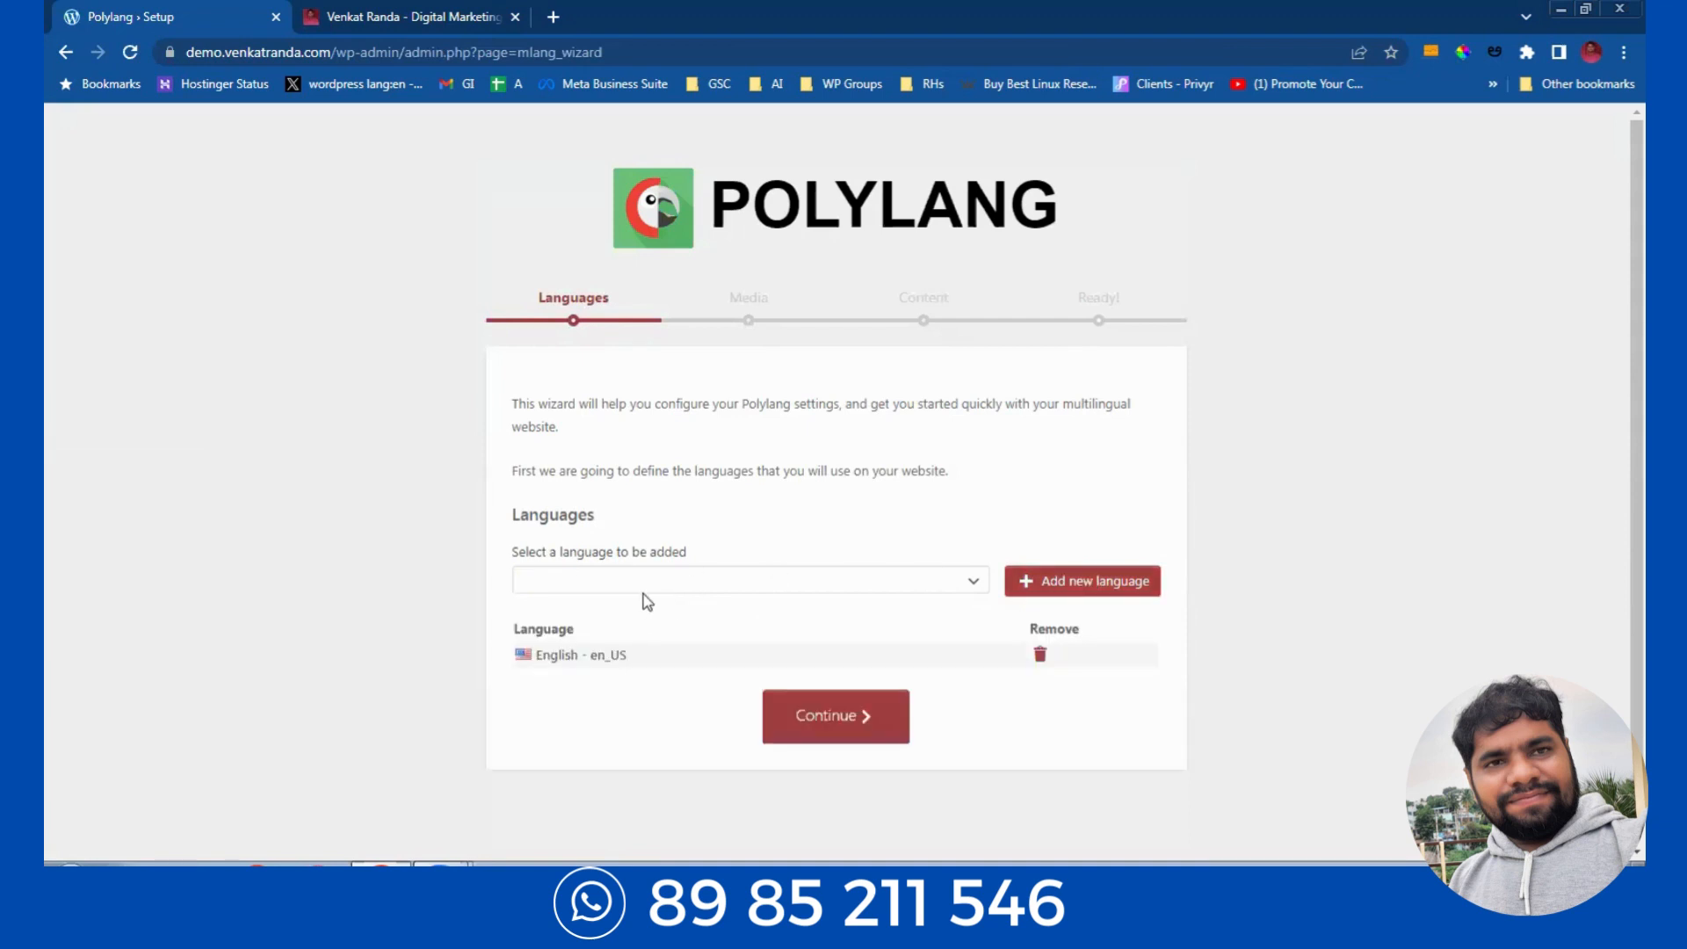
Step: Add Hindi (hi_IN) as the second site language in the setup wizard
left_click(625, 577)
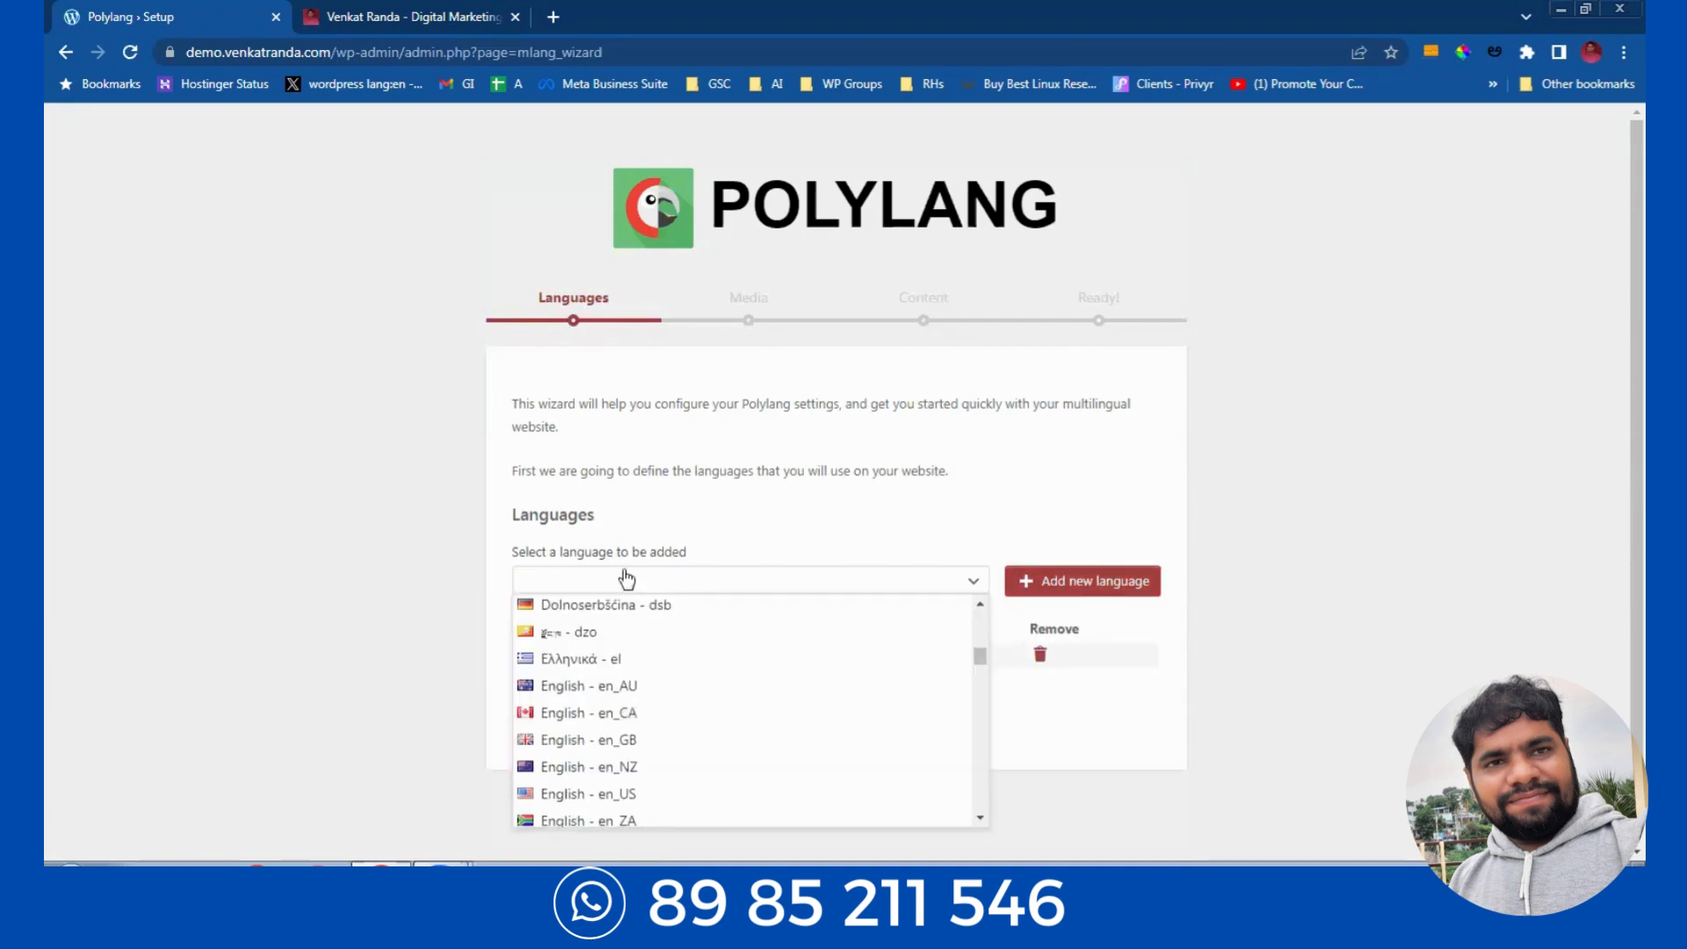
type("hindi")
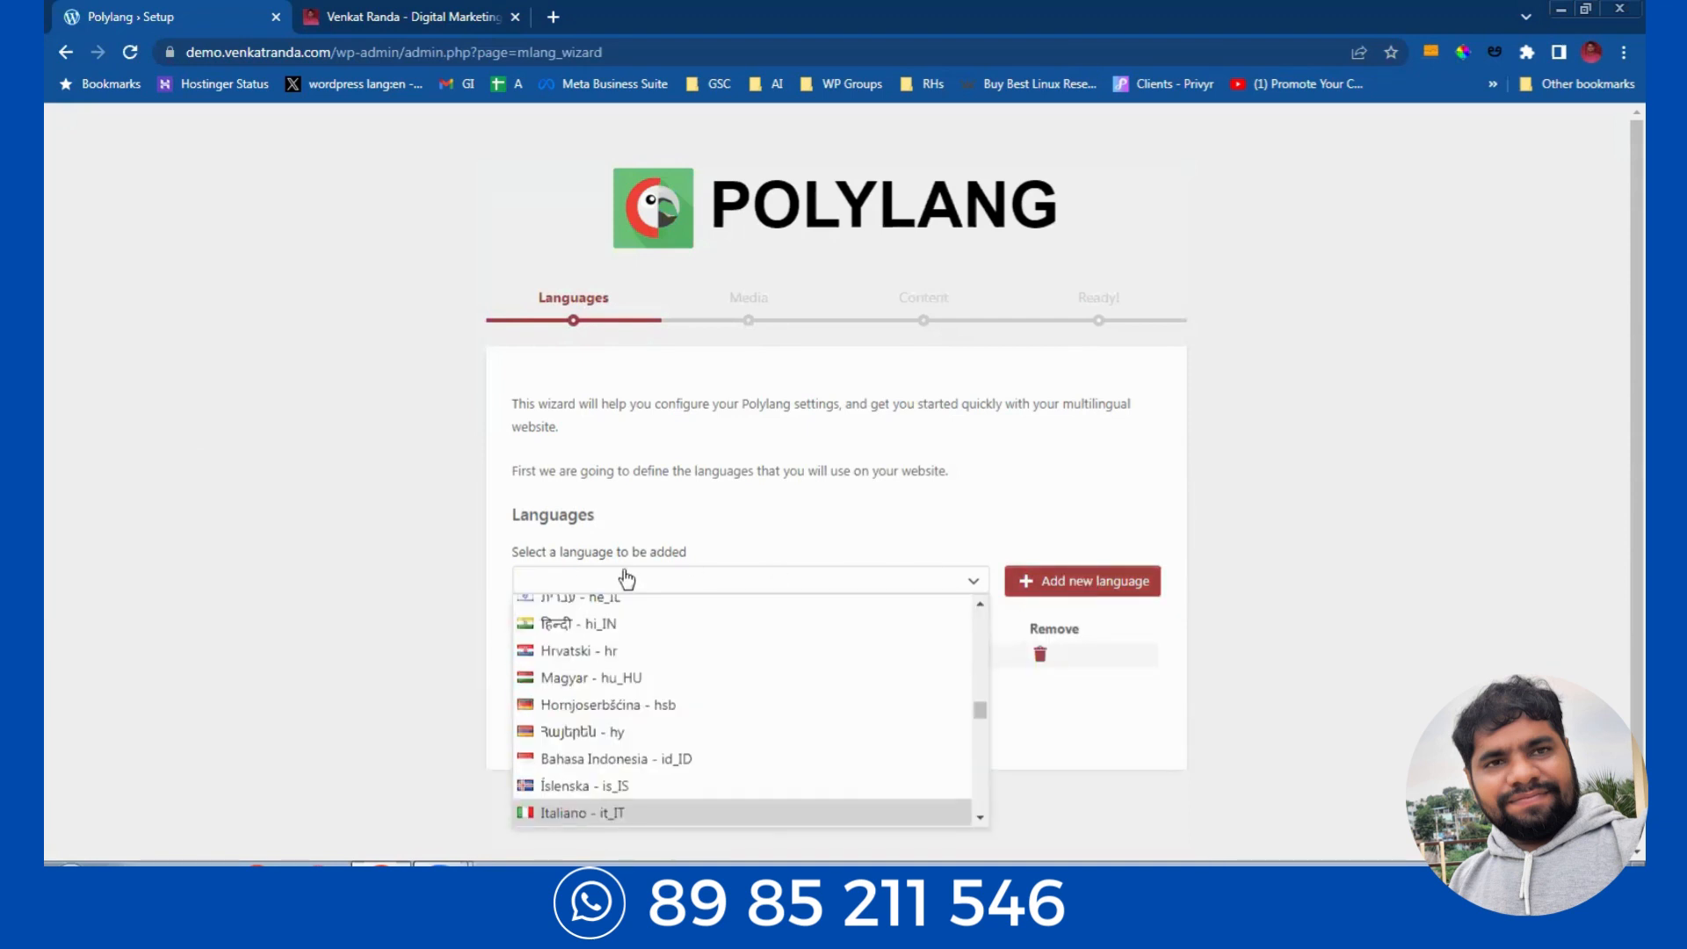
left_click(583, 622)
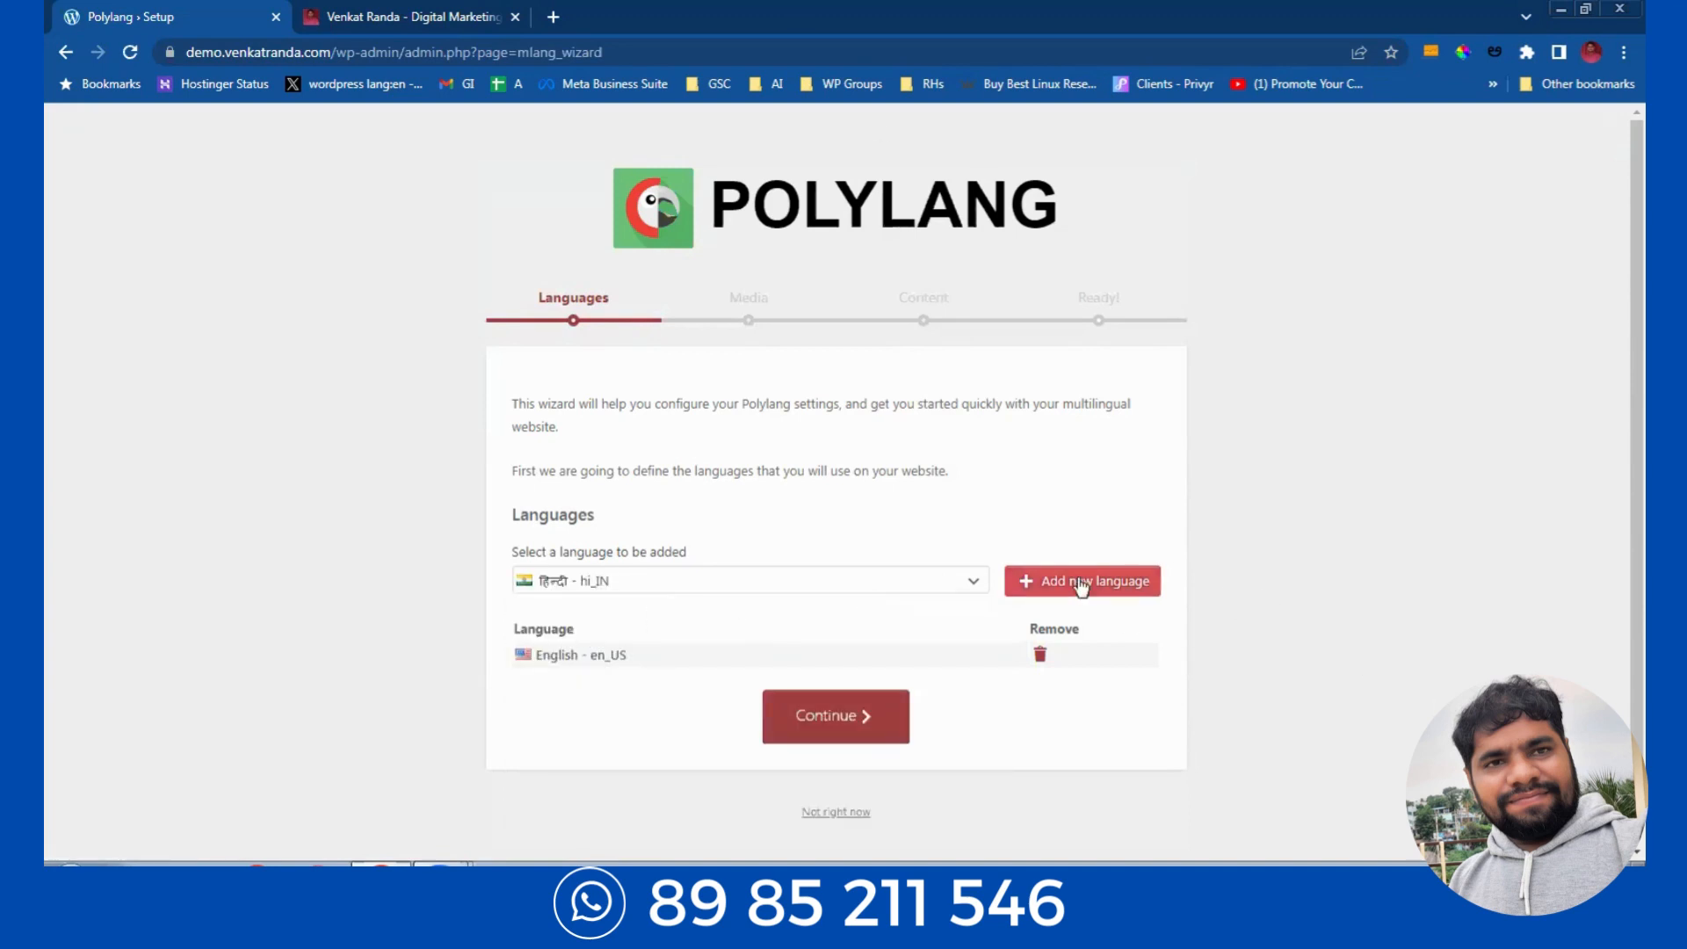
left_click(1121, 592)
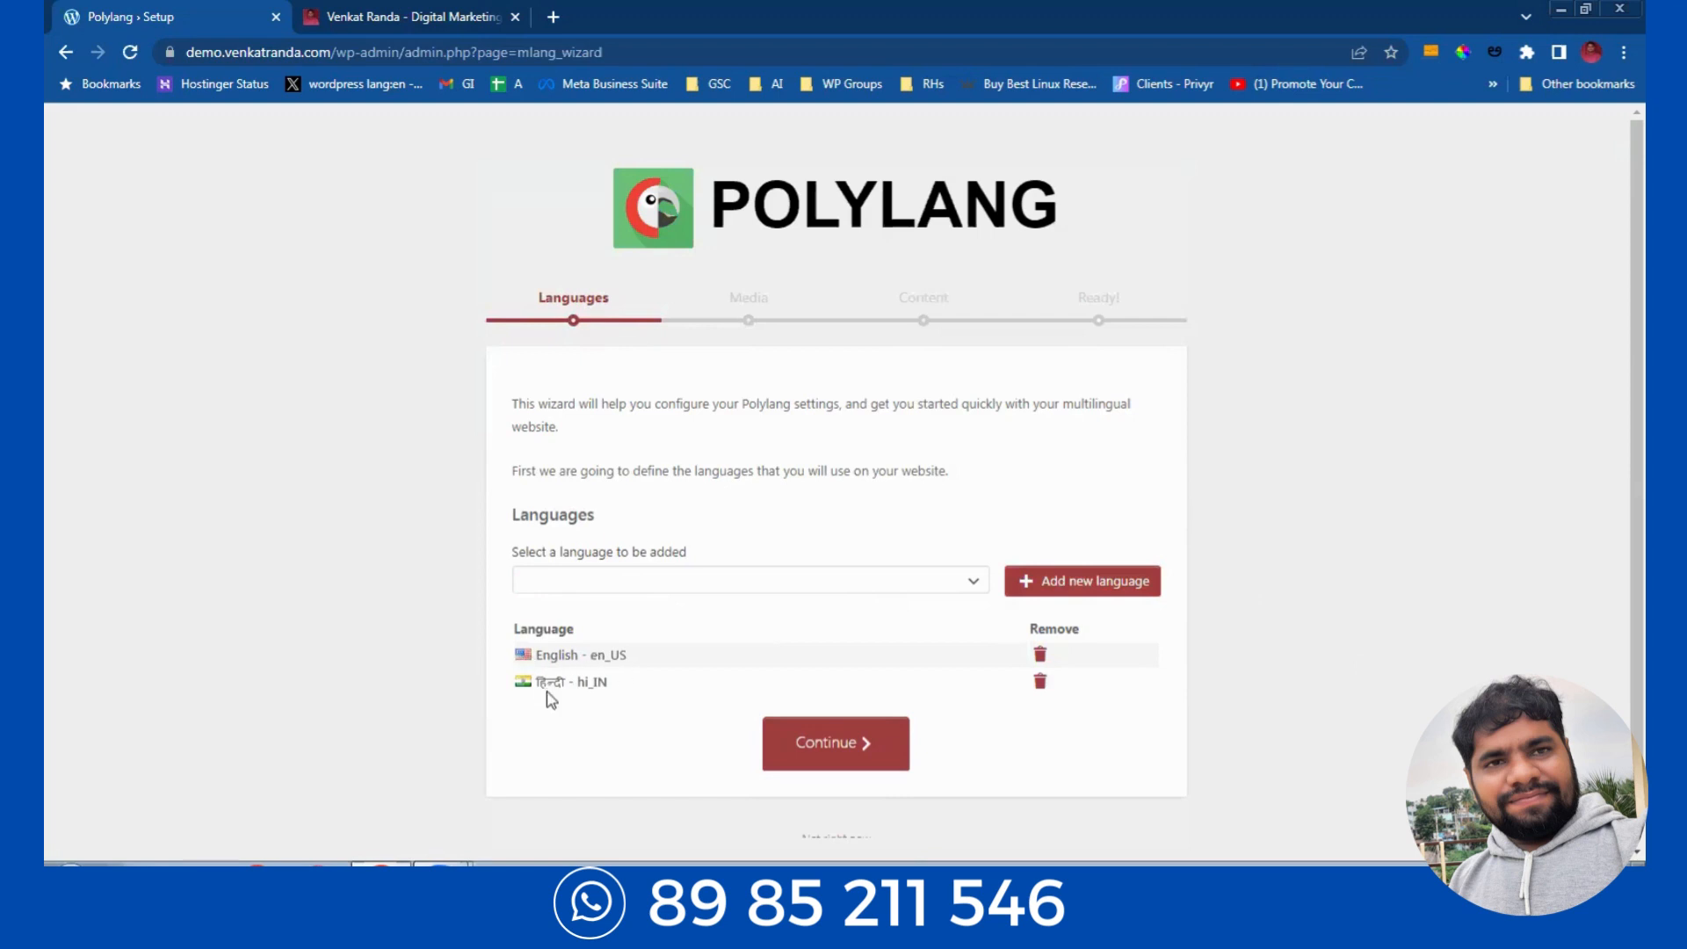
Step: Finish the setup wizard with media translation off and English - en_US assigned to existing content, and return to the dashboard
left_click(850, 743)
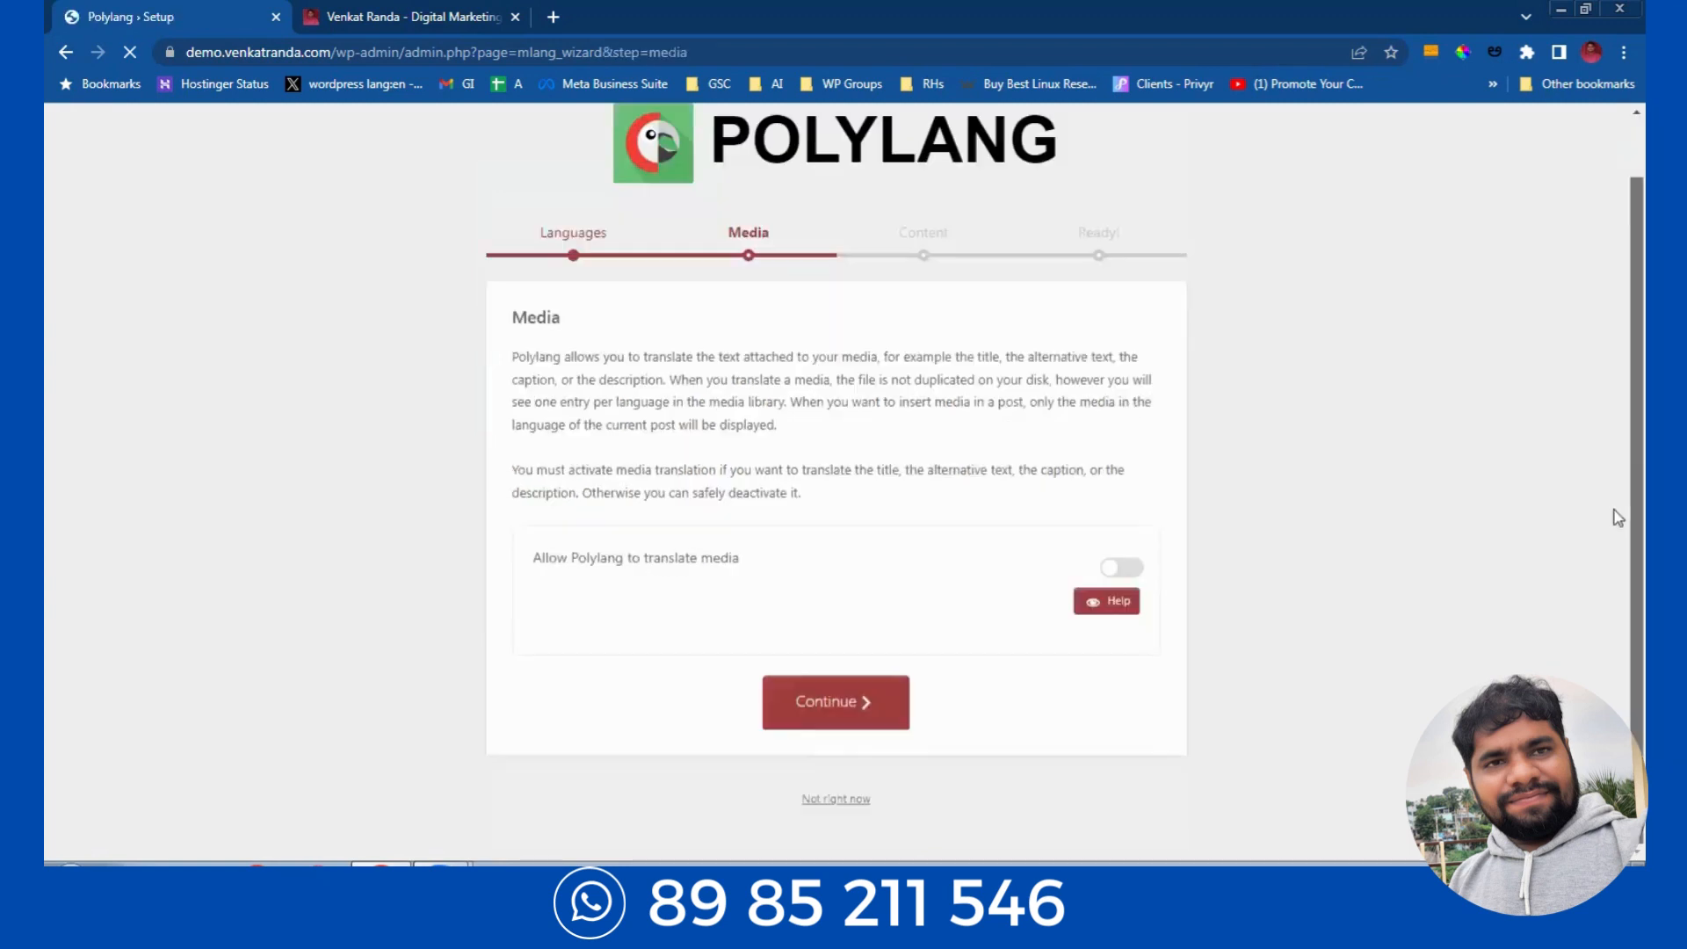
left_click(829, 708)
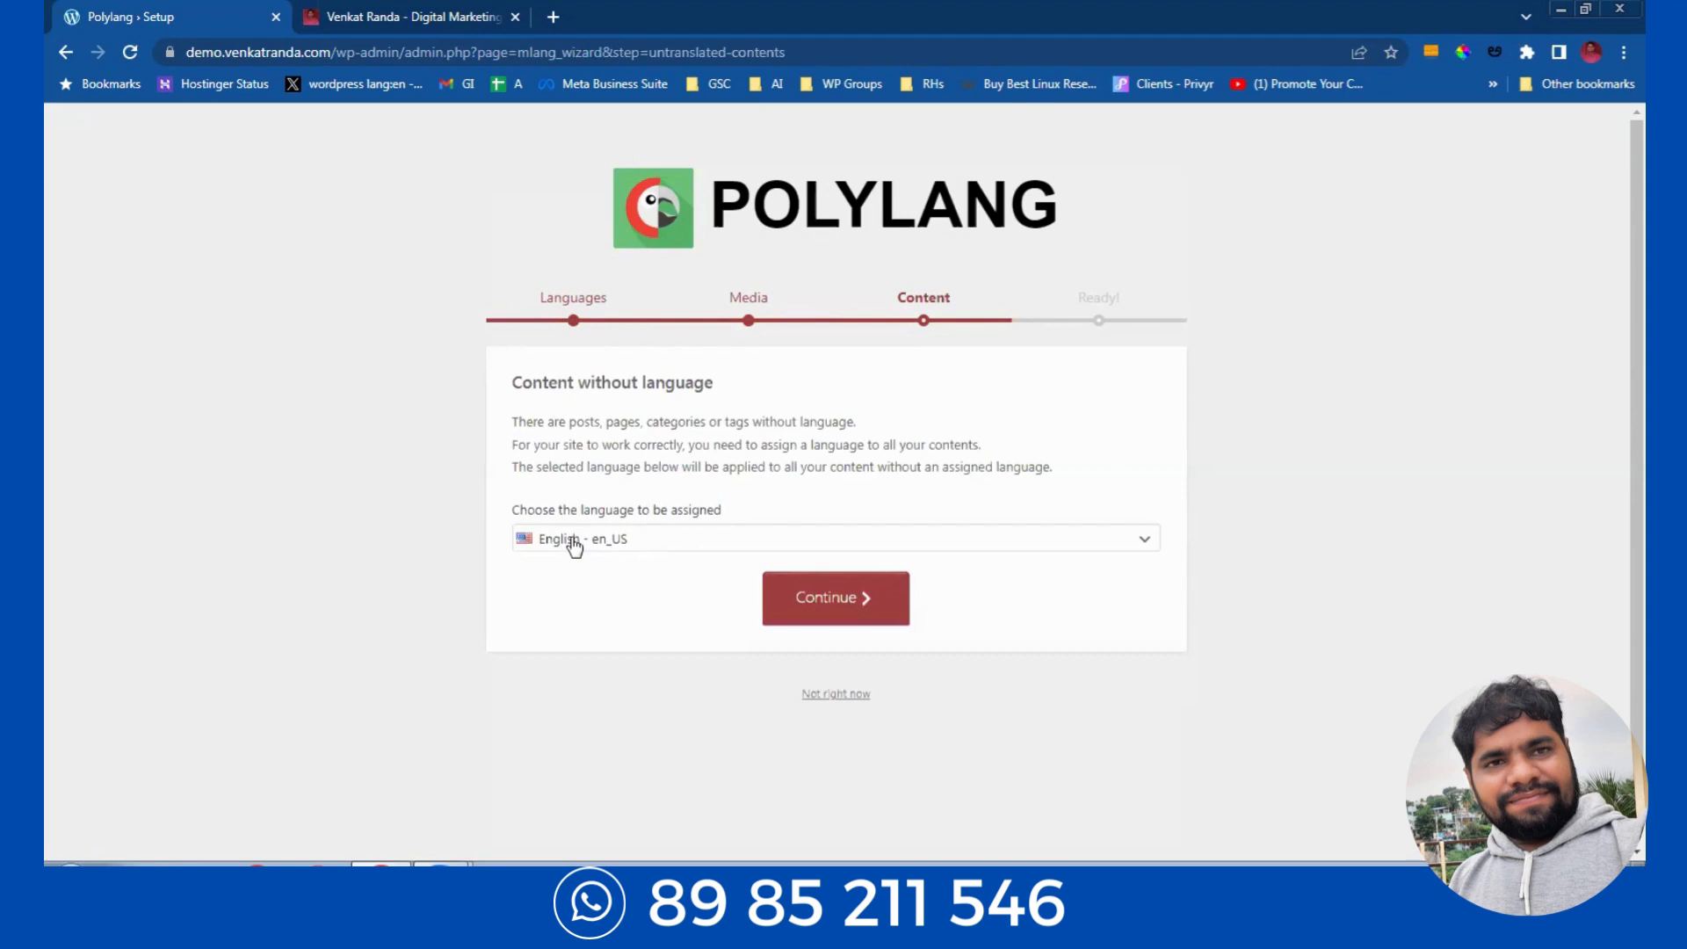
left_click(846, 620)
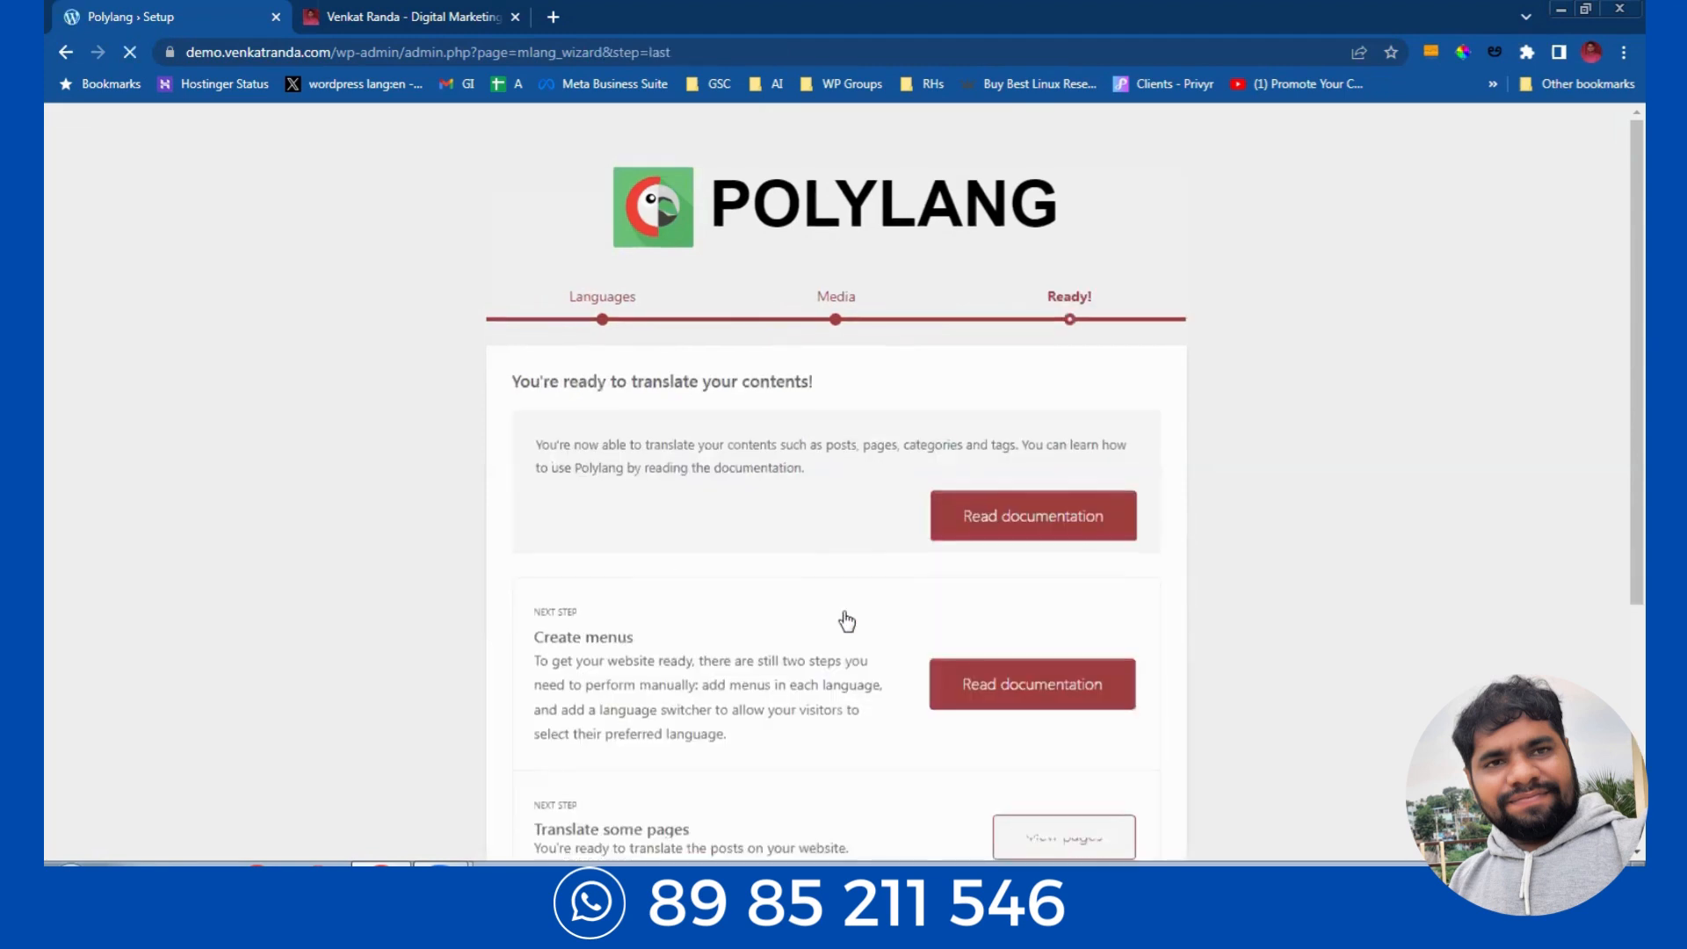
scroll(846, 621, "down", 4)
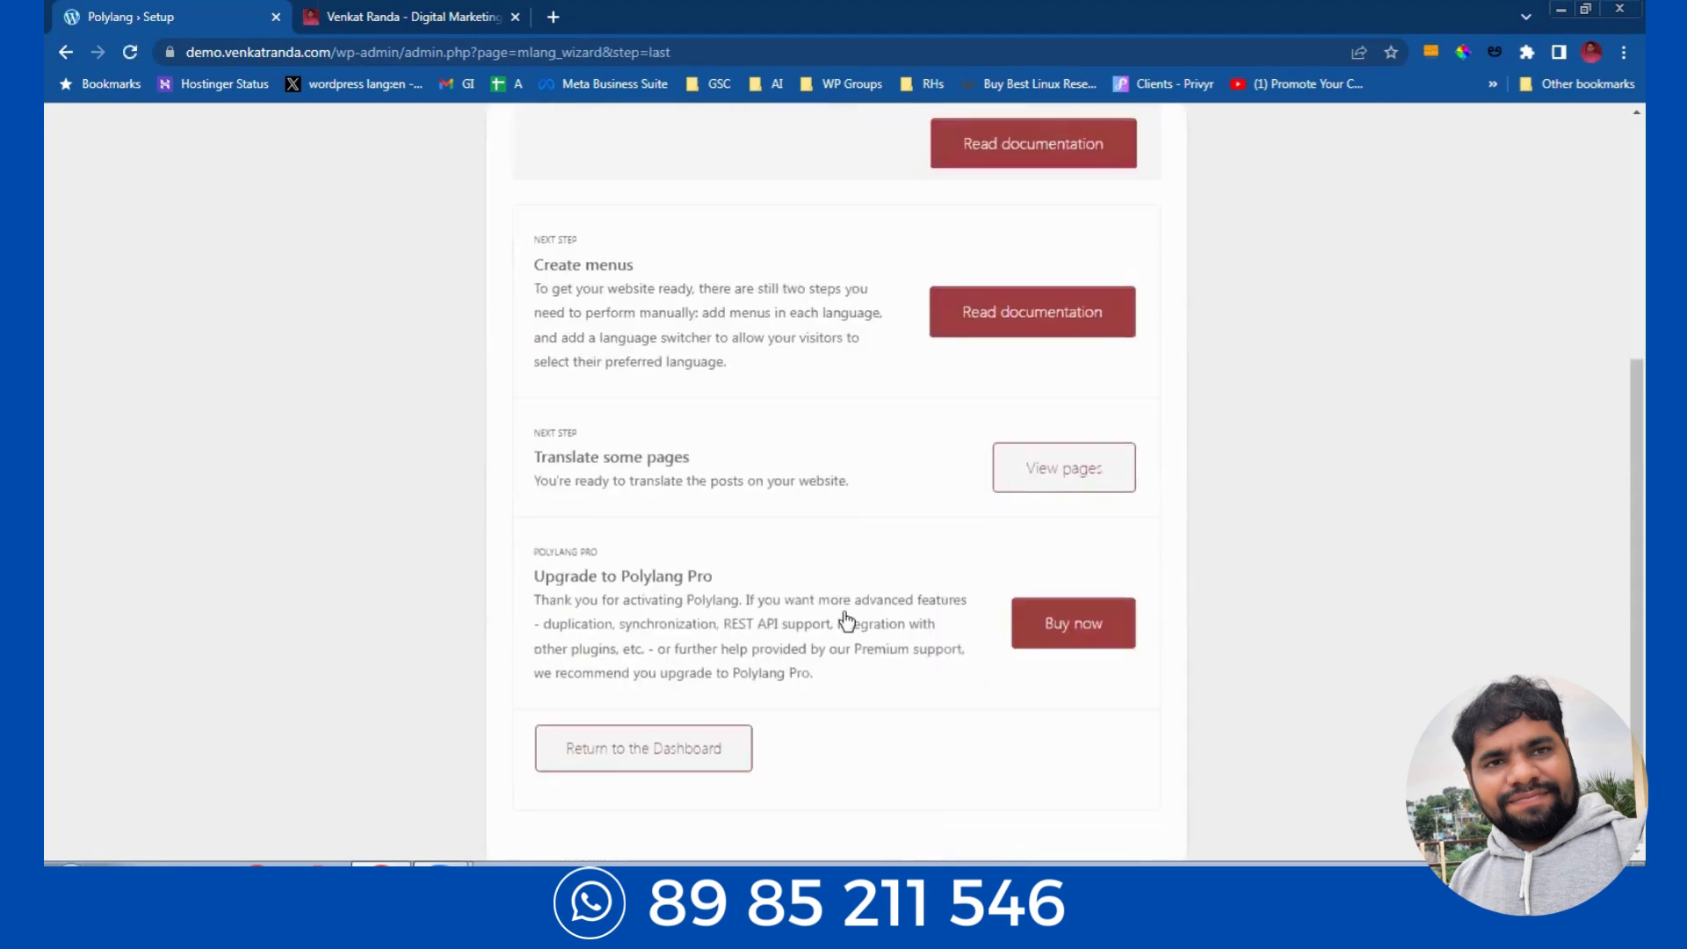
left_click(648, 747)
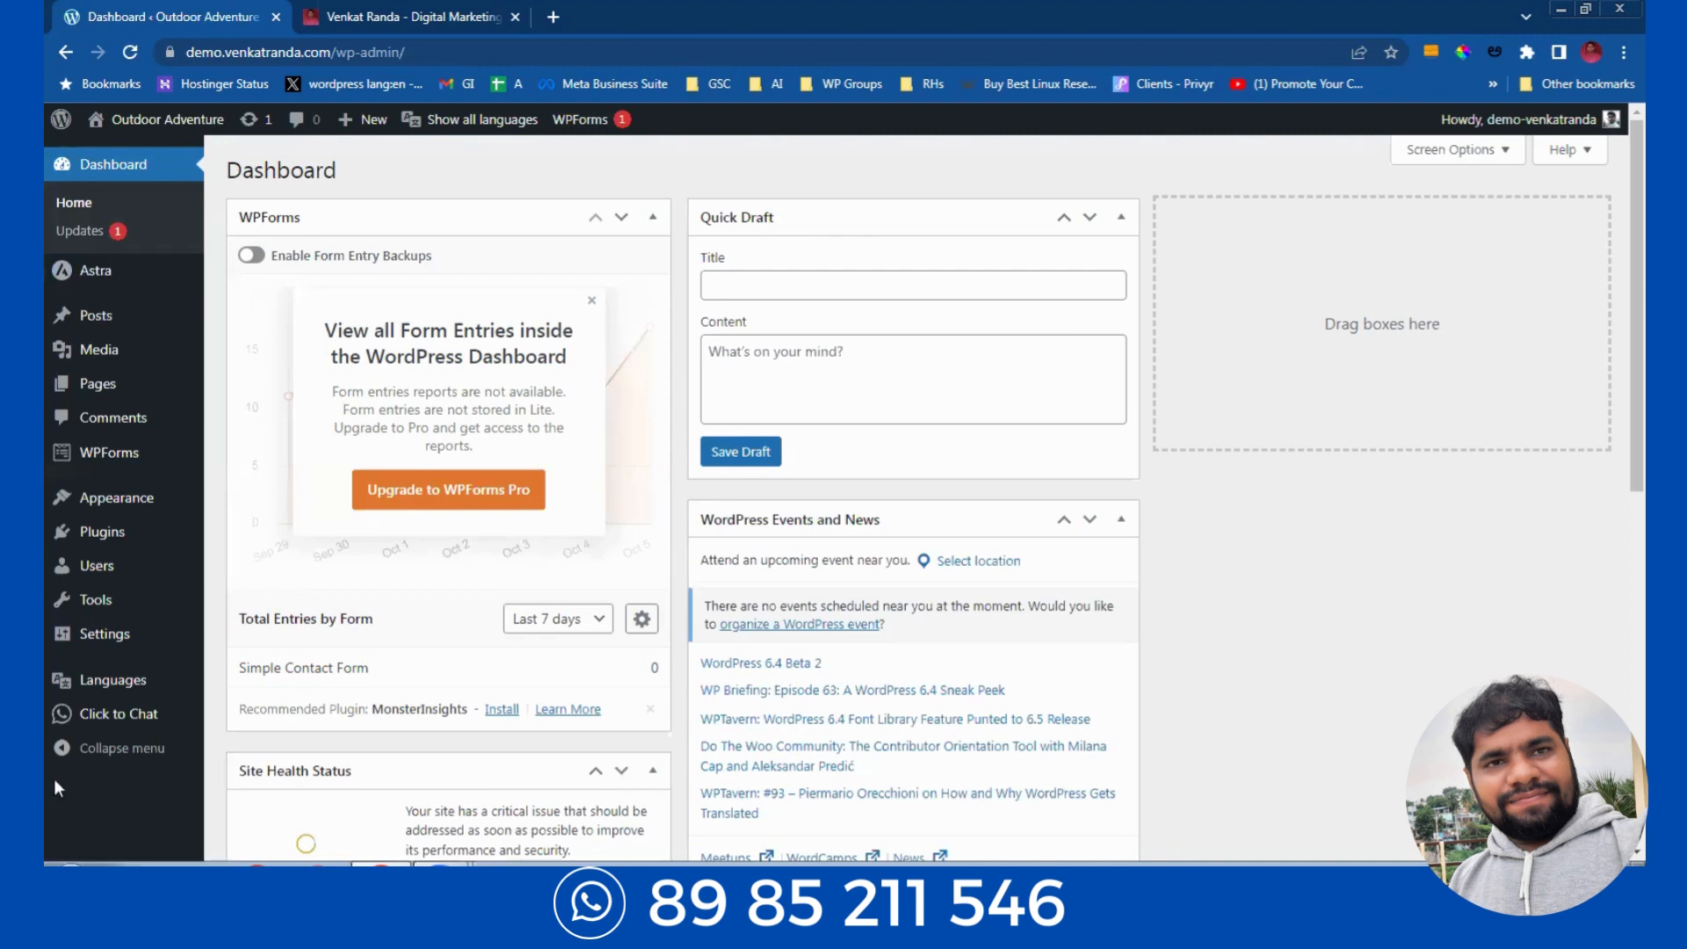
Step: Open Polylang's languages list and review the English and Hindi entries, including the default language marker
mouse_move(115, 686)
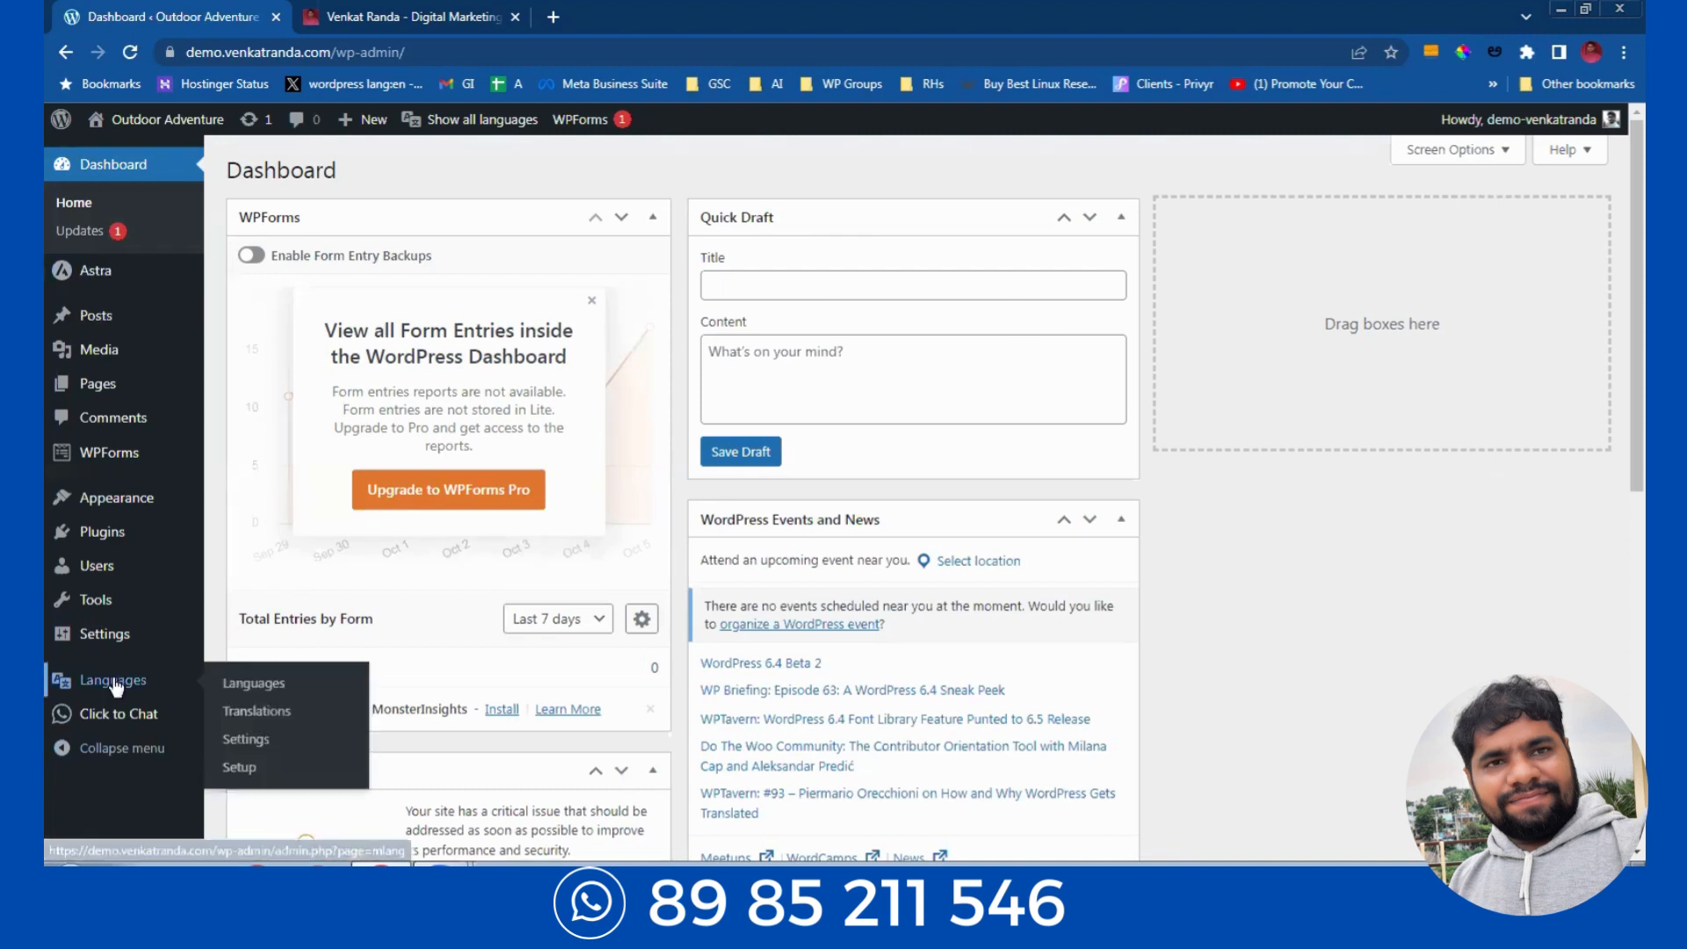
left_click(232, 684)
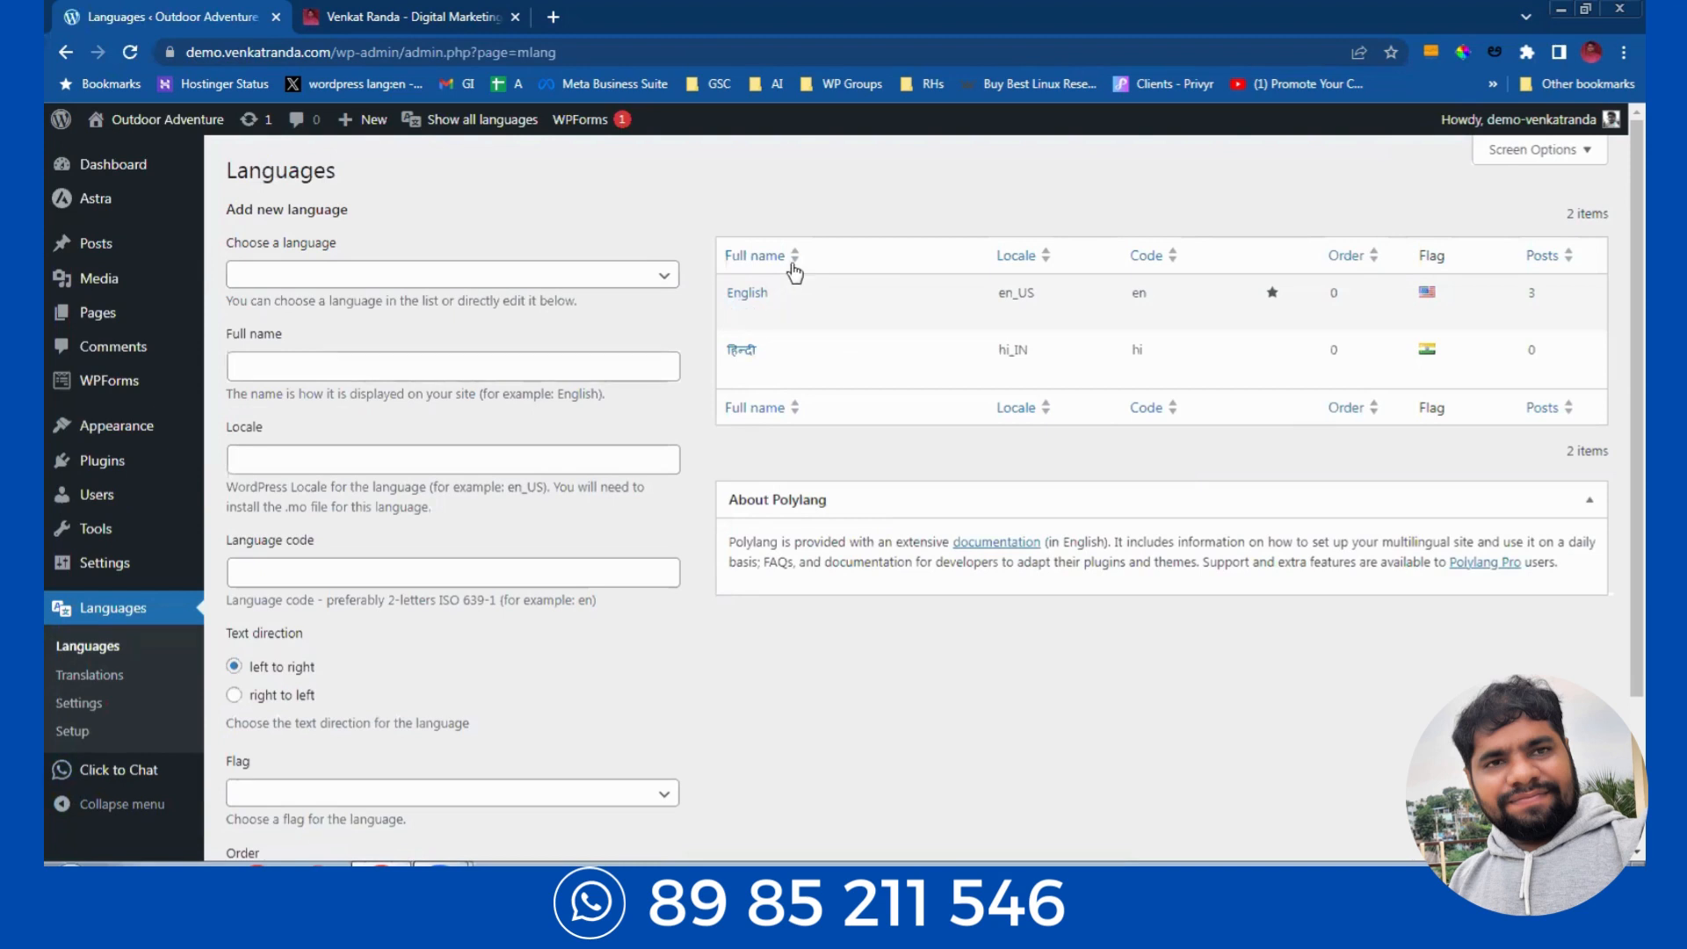
mouse_move(734, 305)
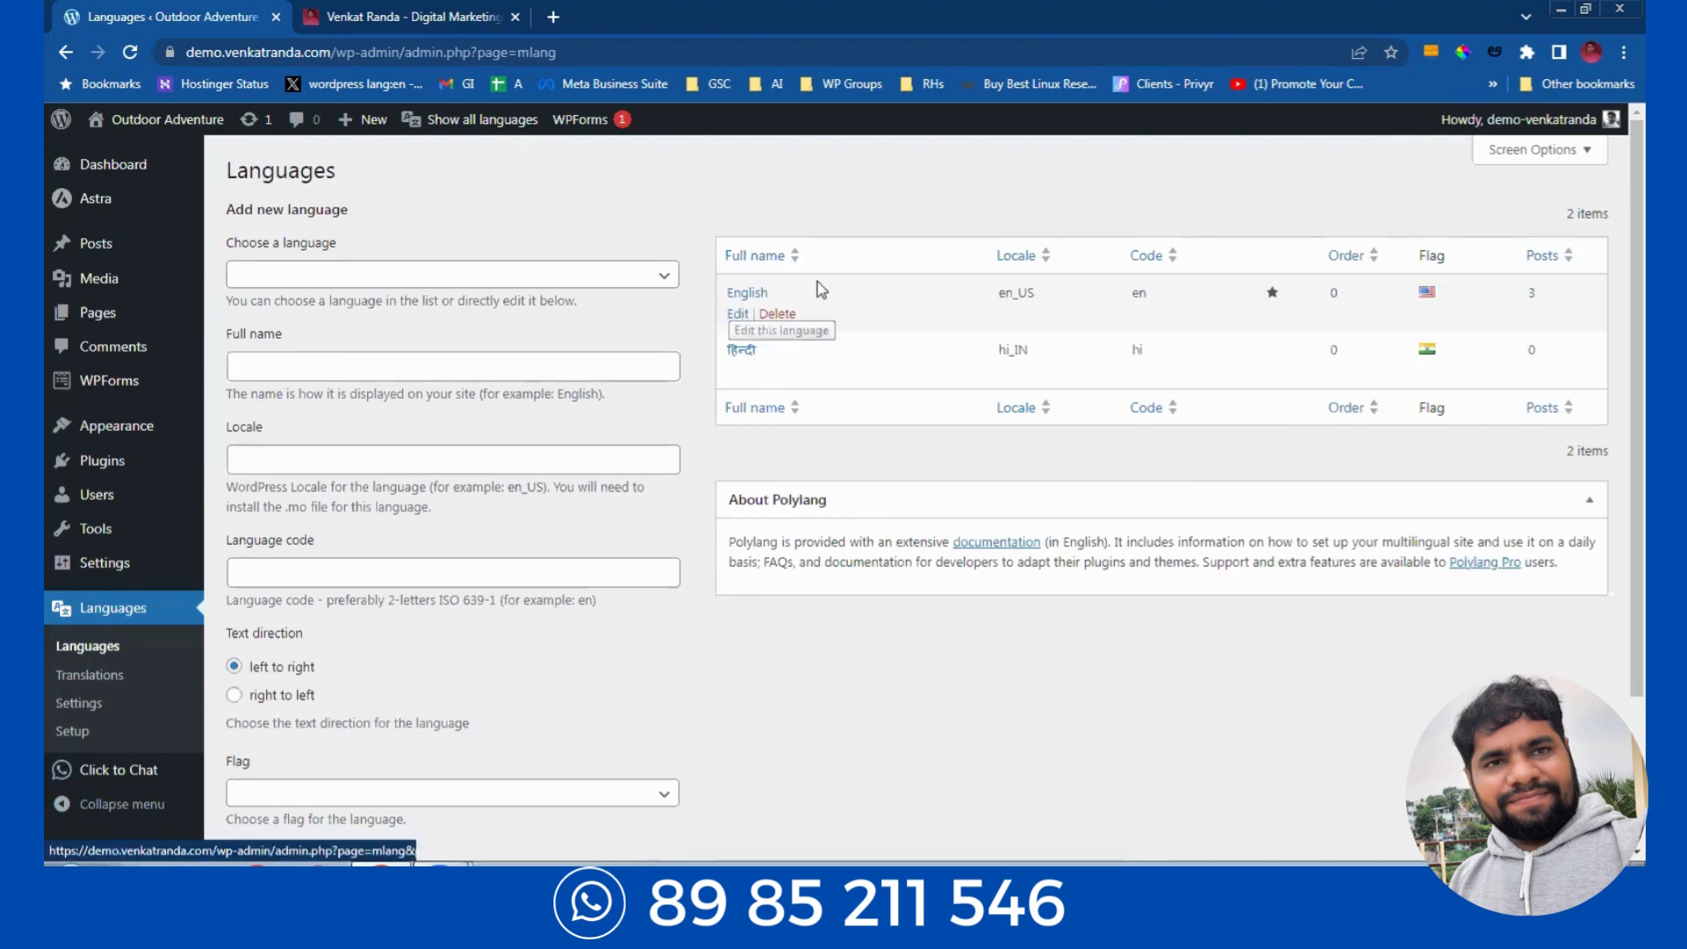
mouse_move(883, 373)
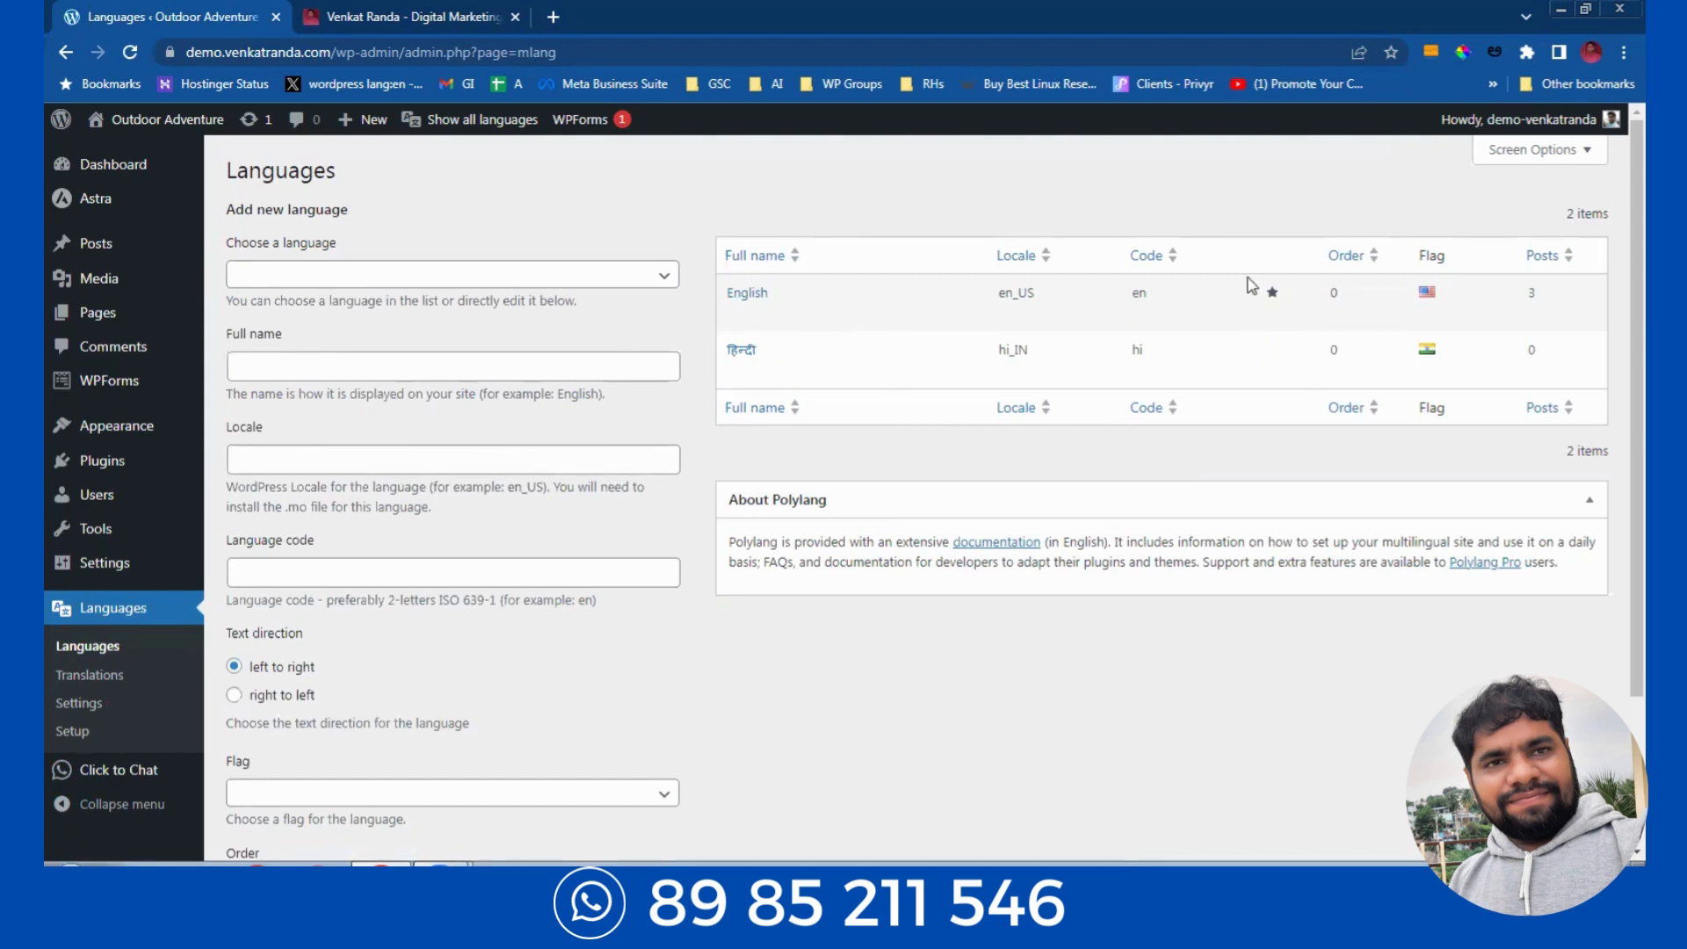
left_click(1271, 356)
left_click(1272, 295)
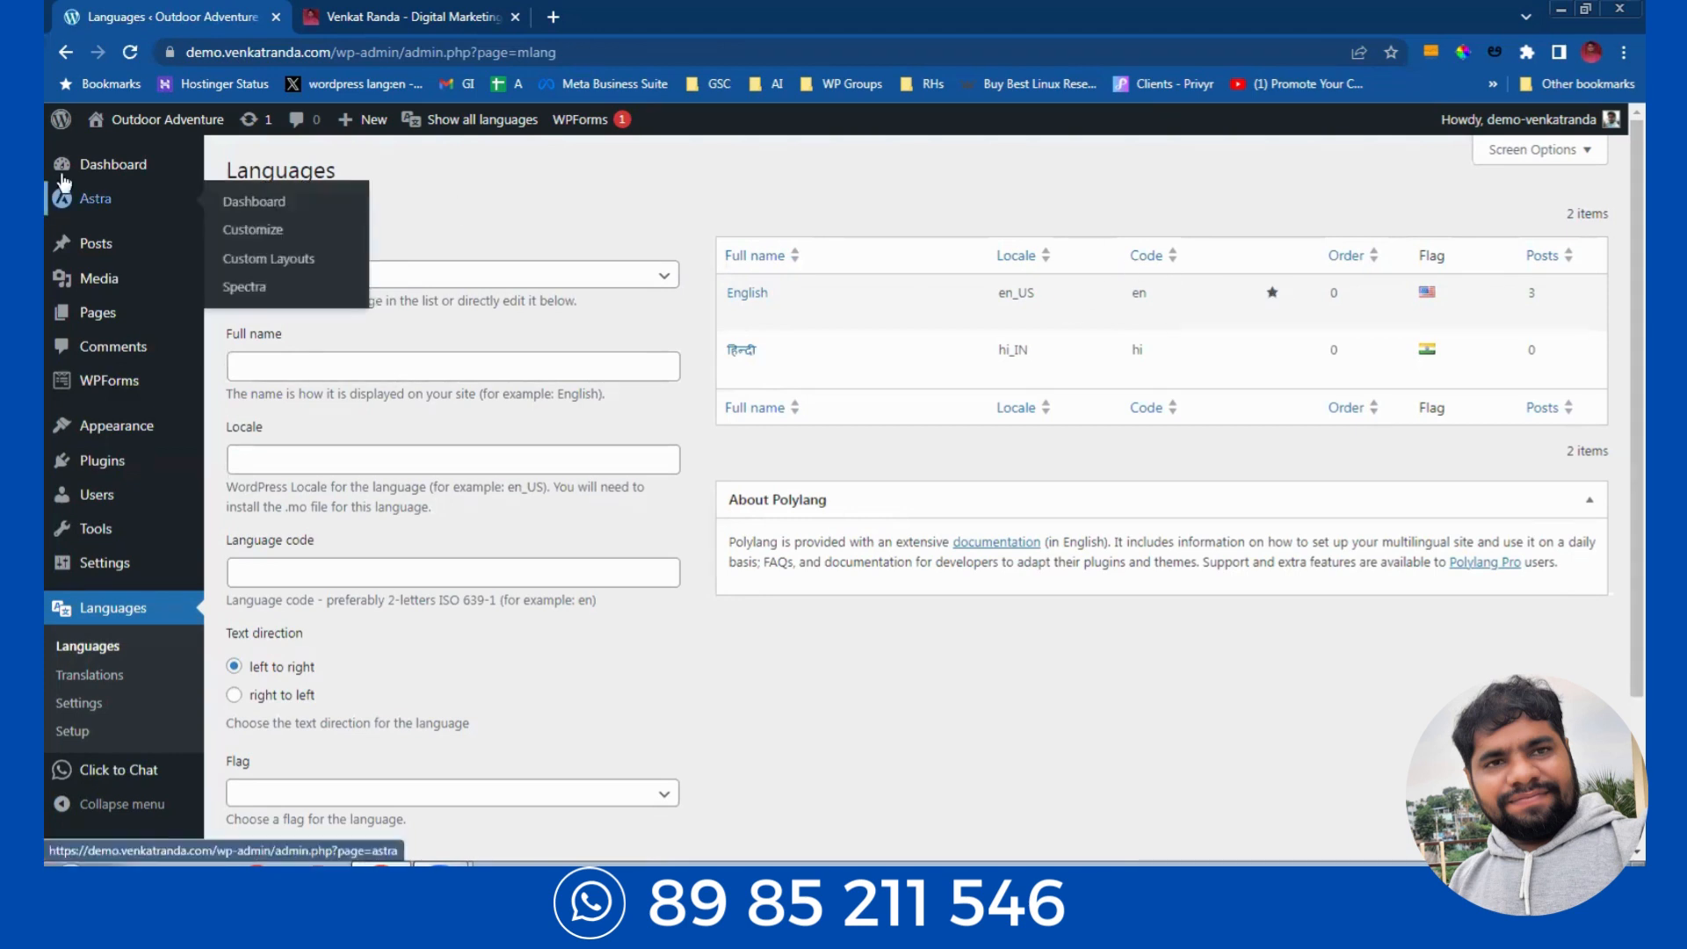
Step: Open the live site in a new browser tab, load its Hindi version at demo.venkatranda.com/hi, and dismiss the translation offer
mouse_move(150, 127)
right_click(119, 154)
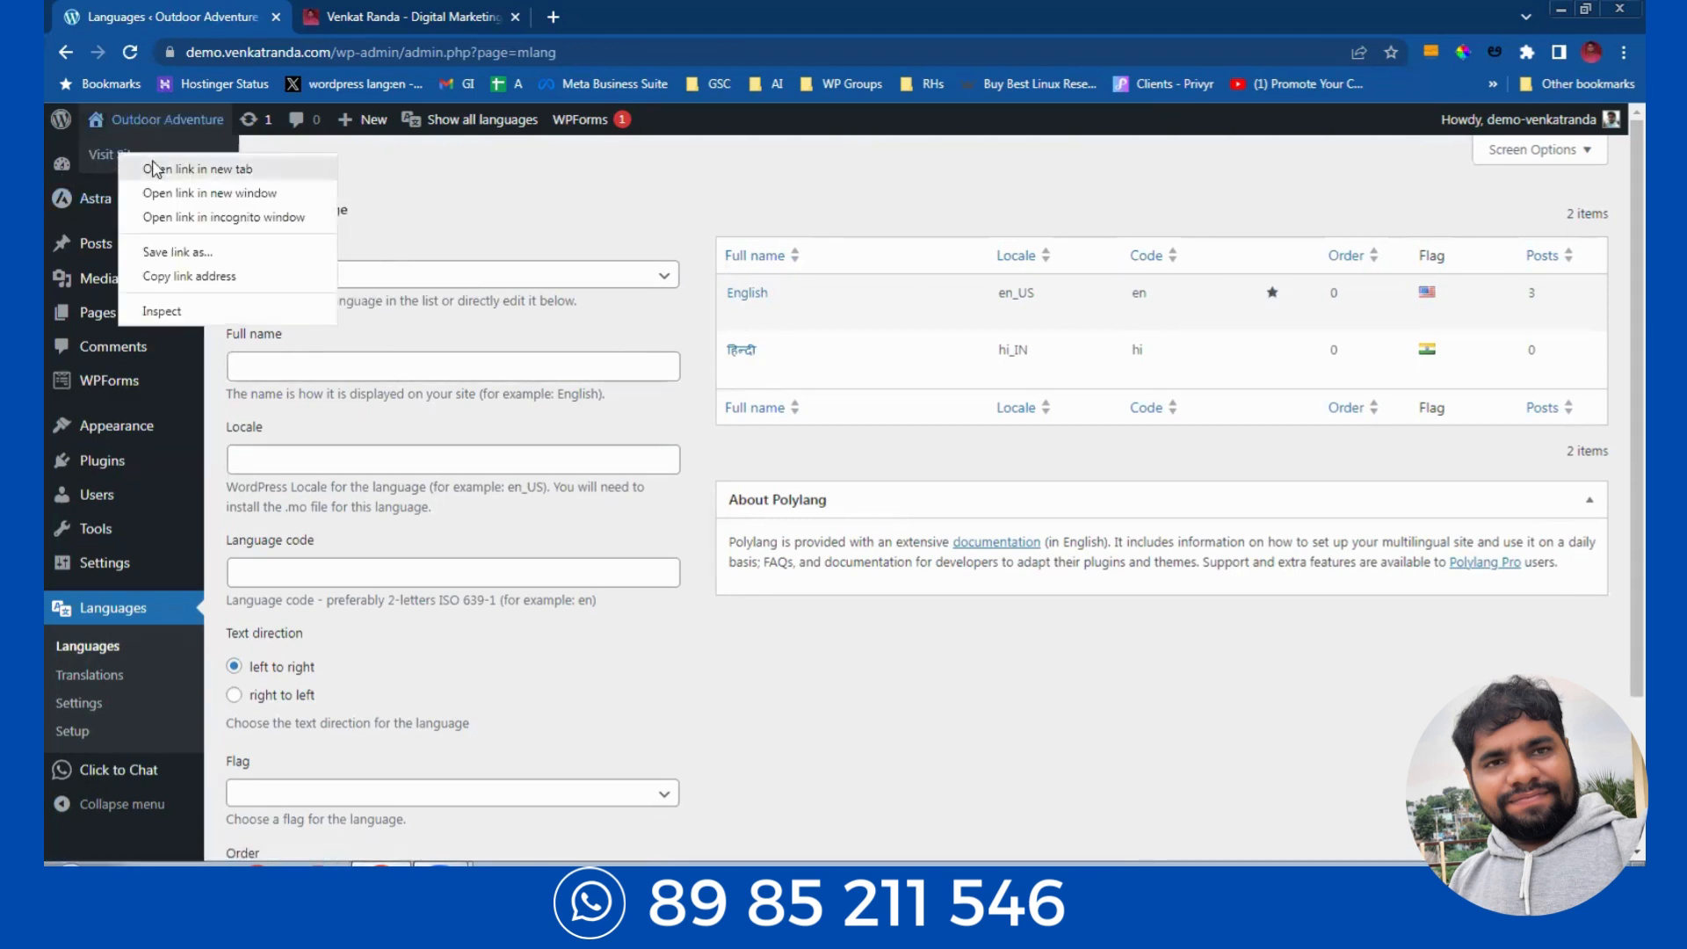
left_click(145, 165)
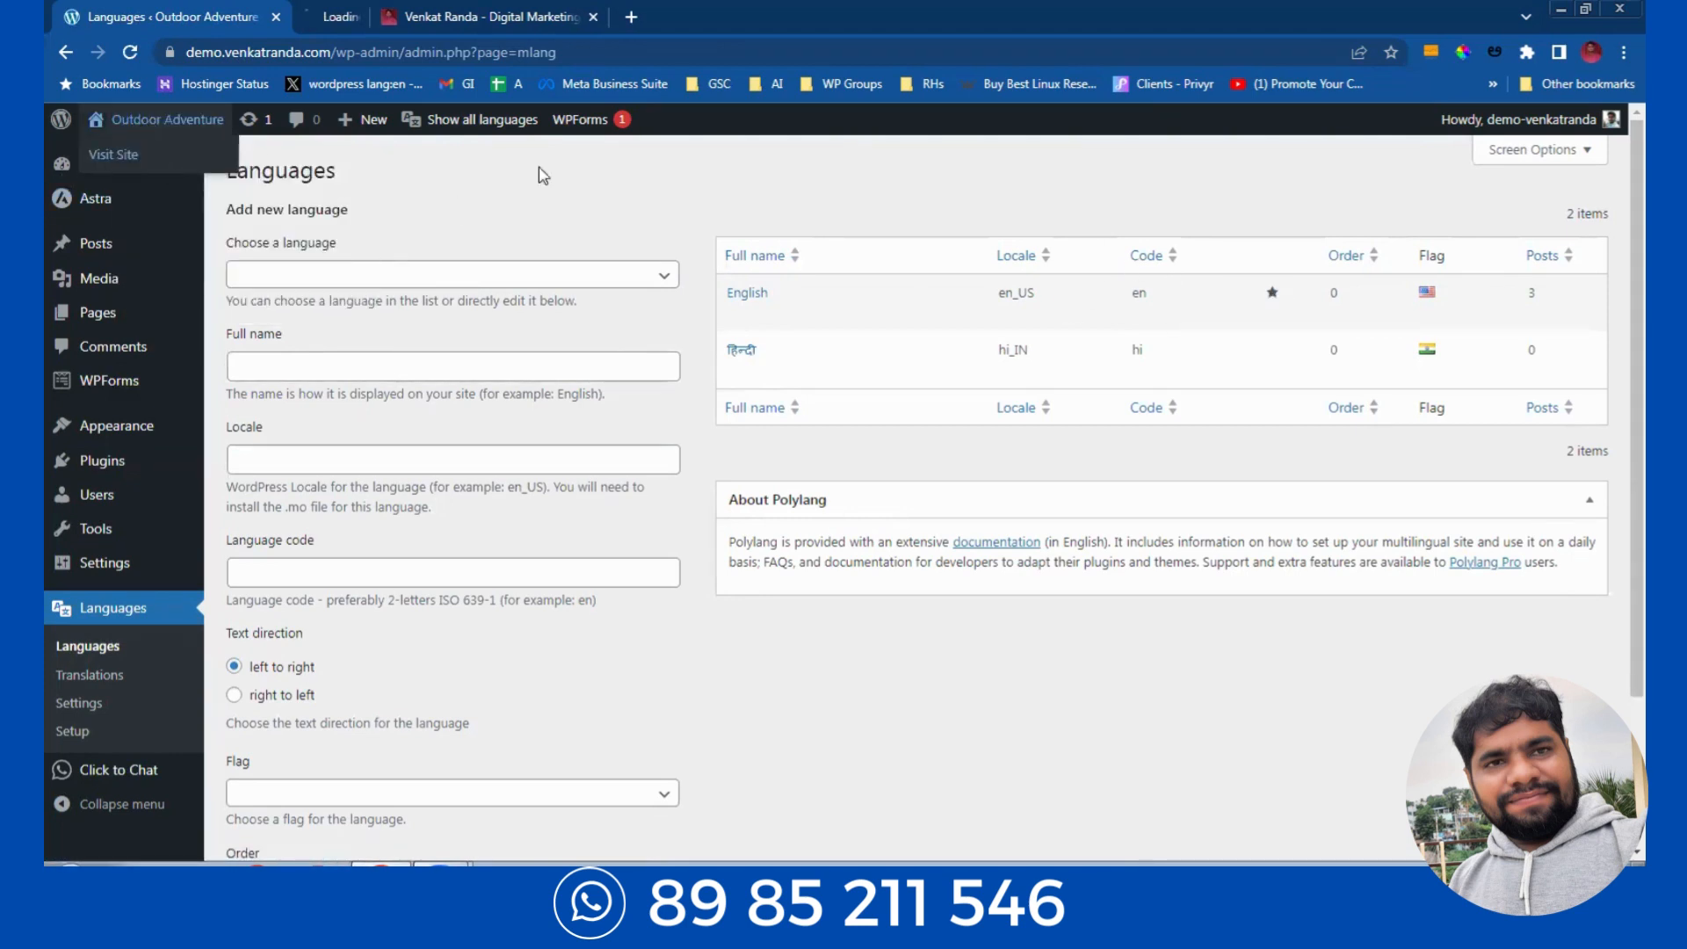
left_click(338, 9)
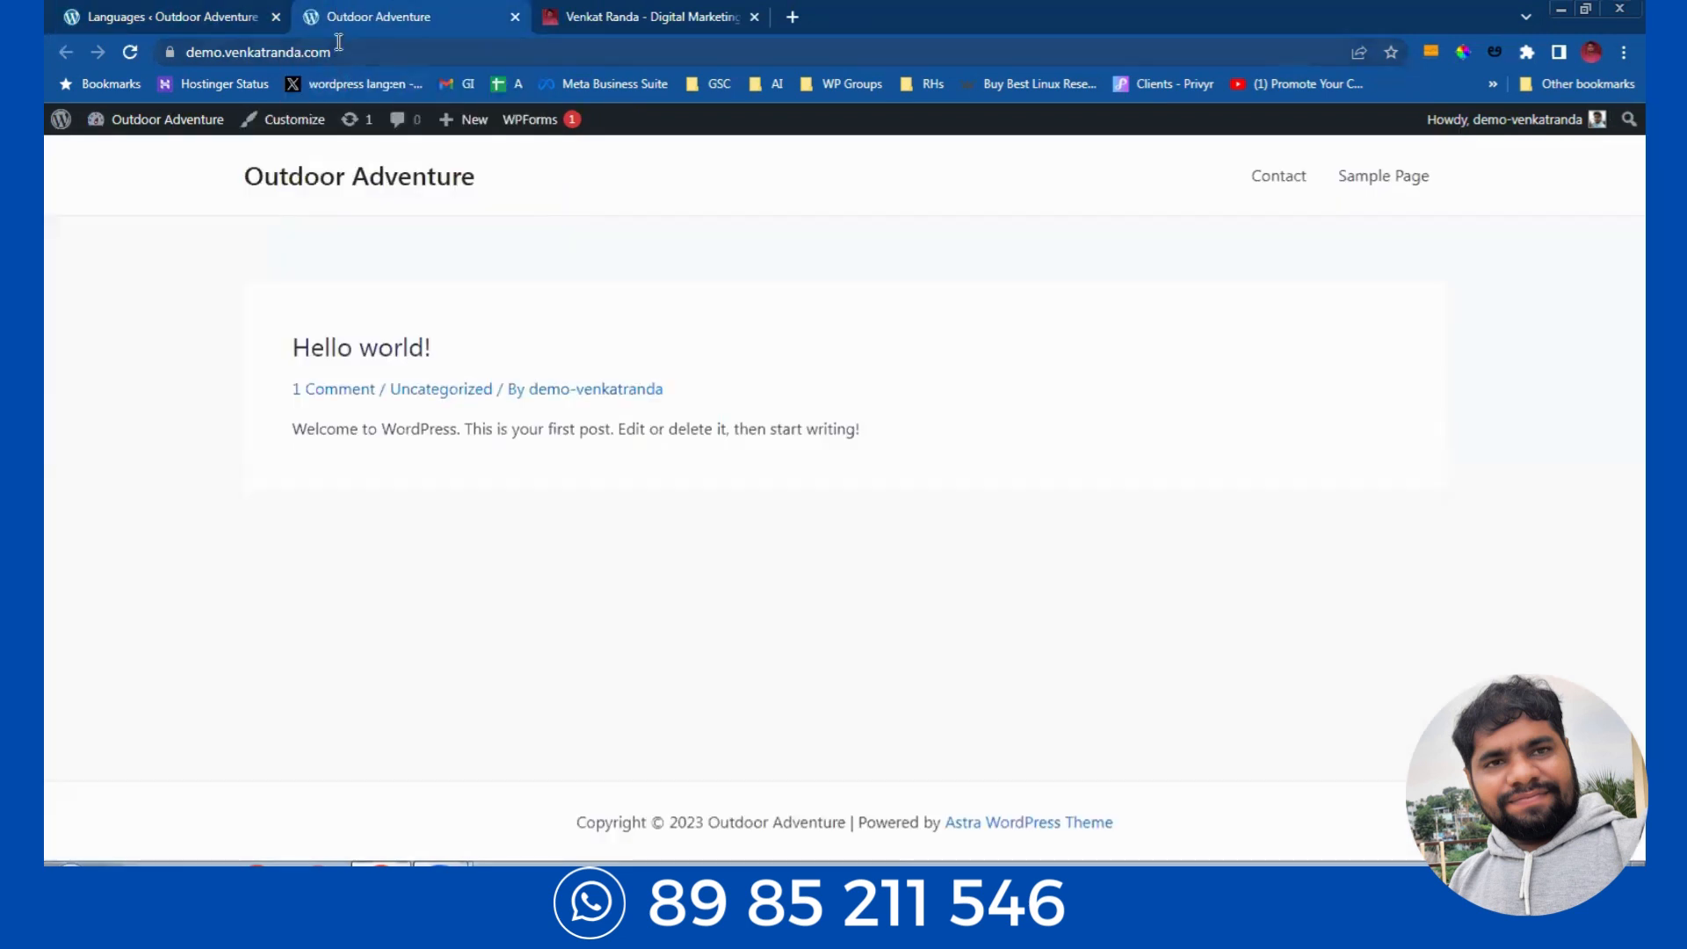
left_click(347, 43)
left_click(350, 46)
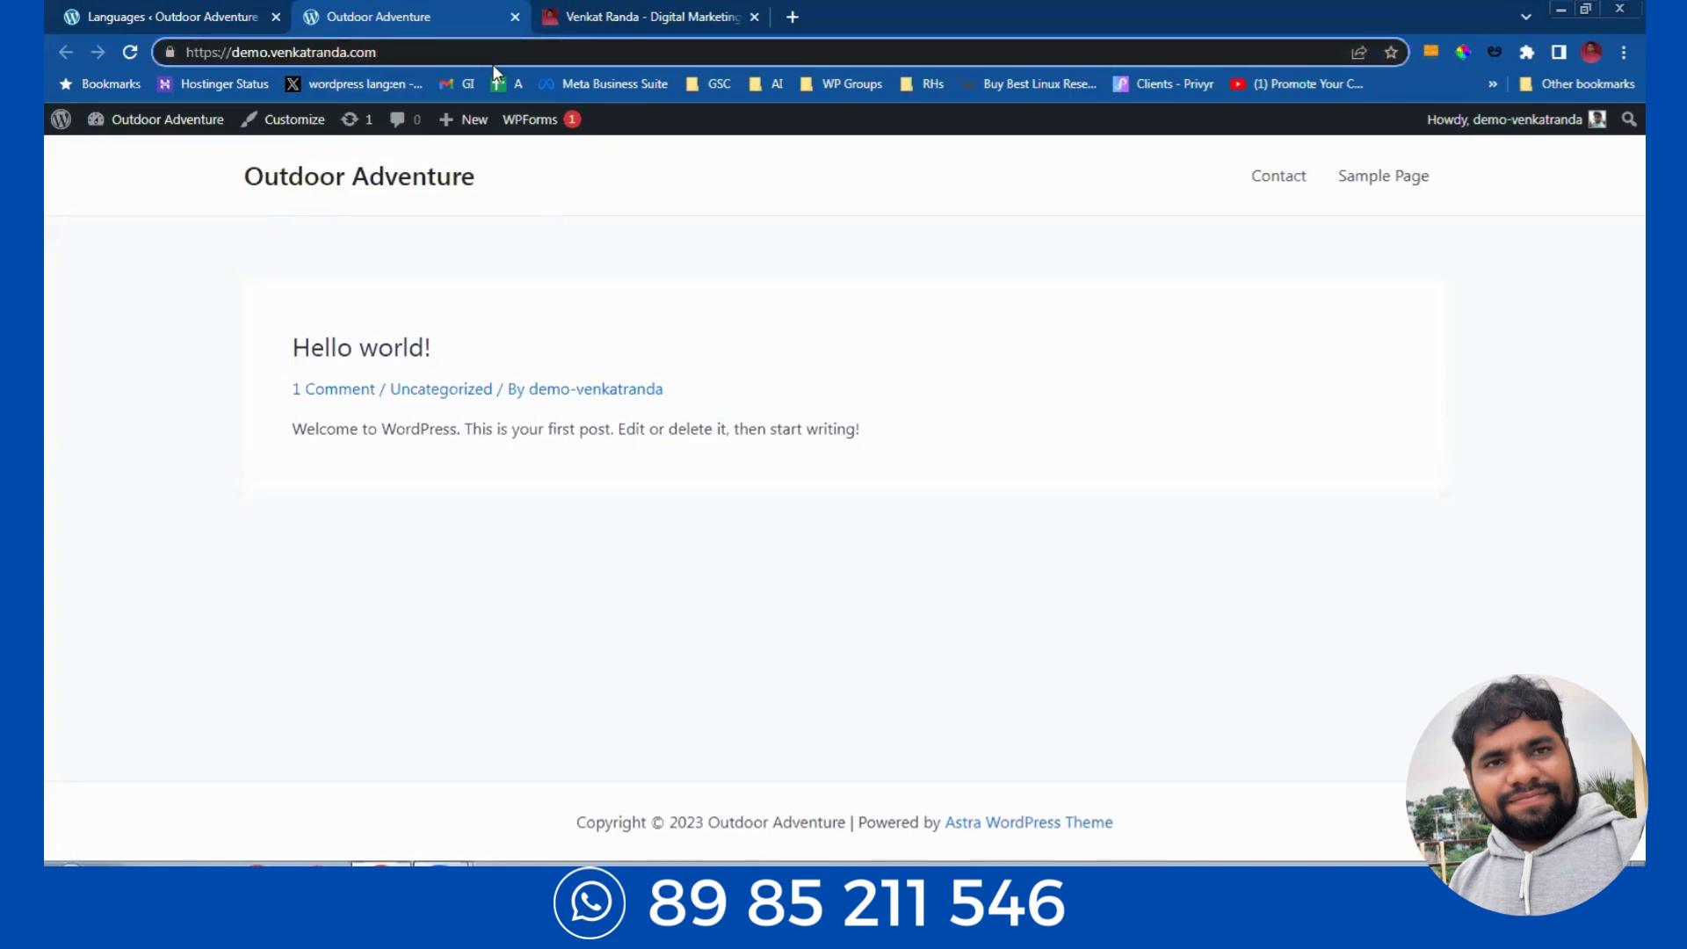
type("/hi")
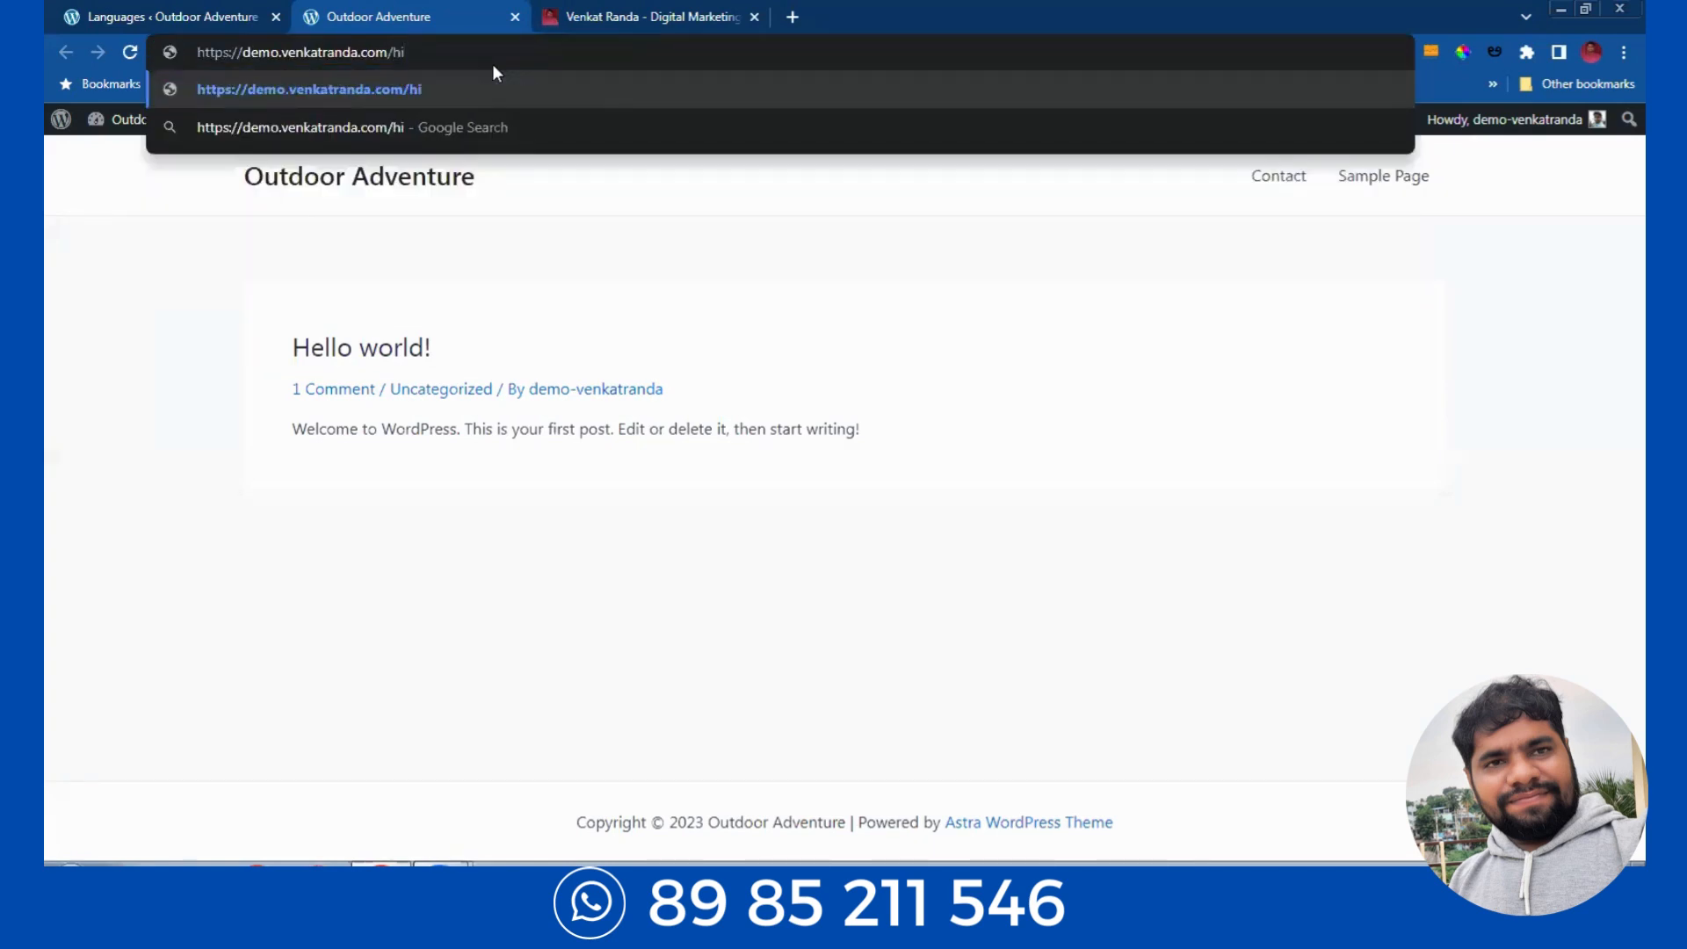
key("Return")
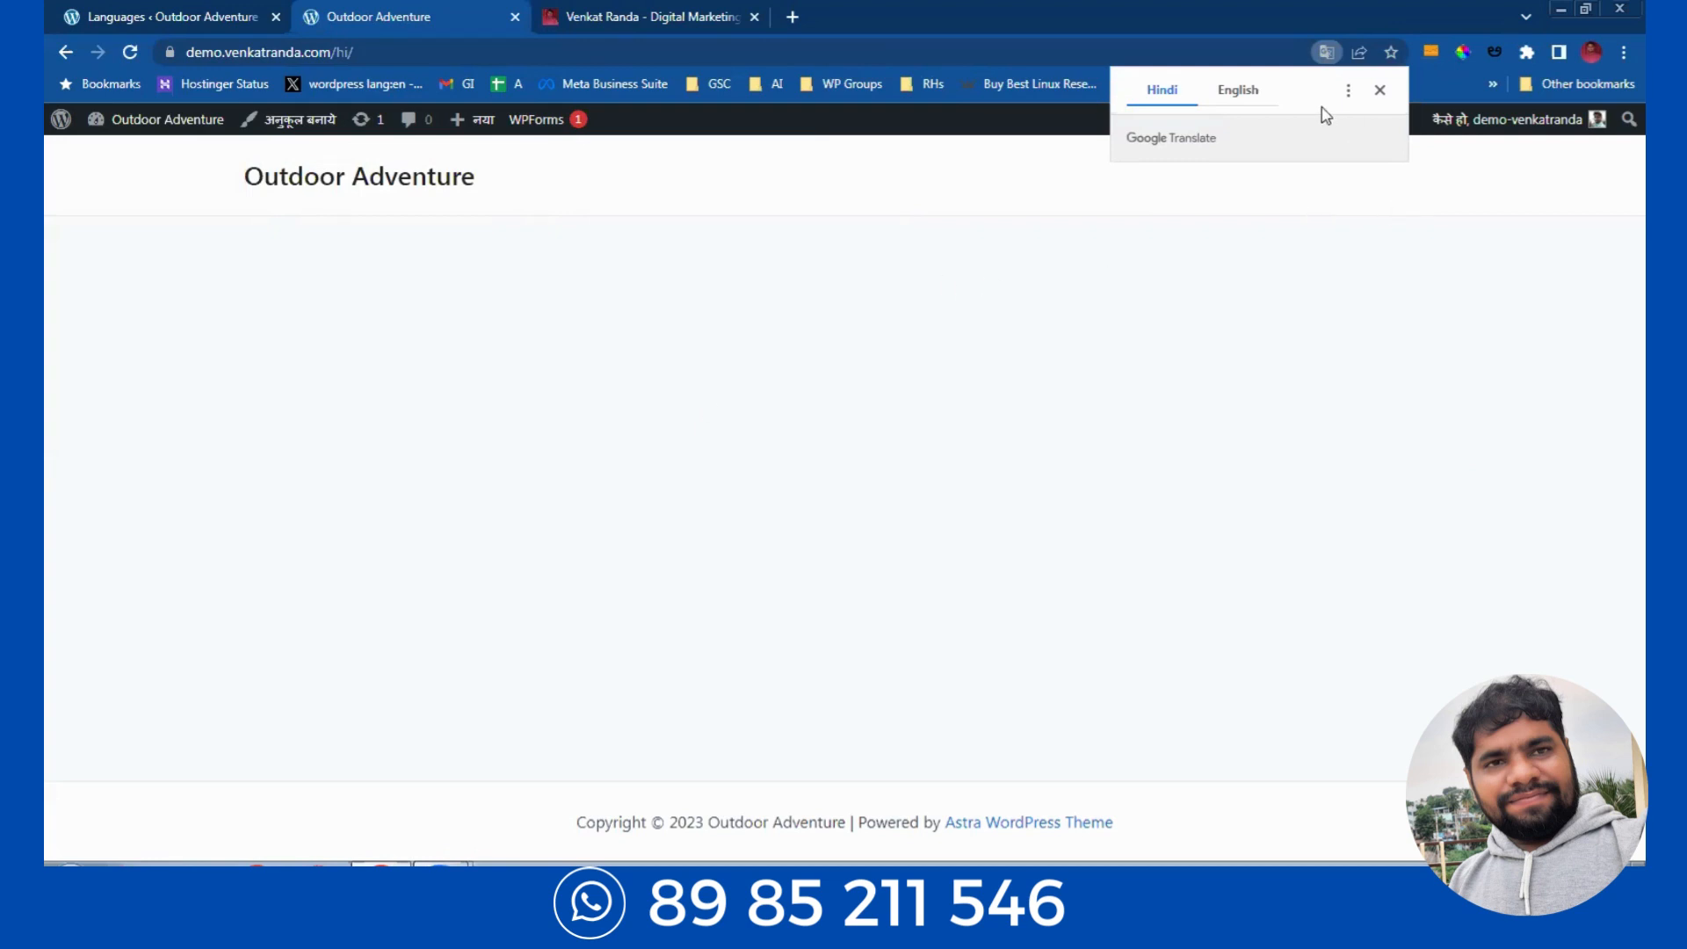
left_click(1380, 90)
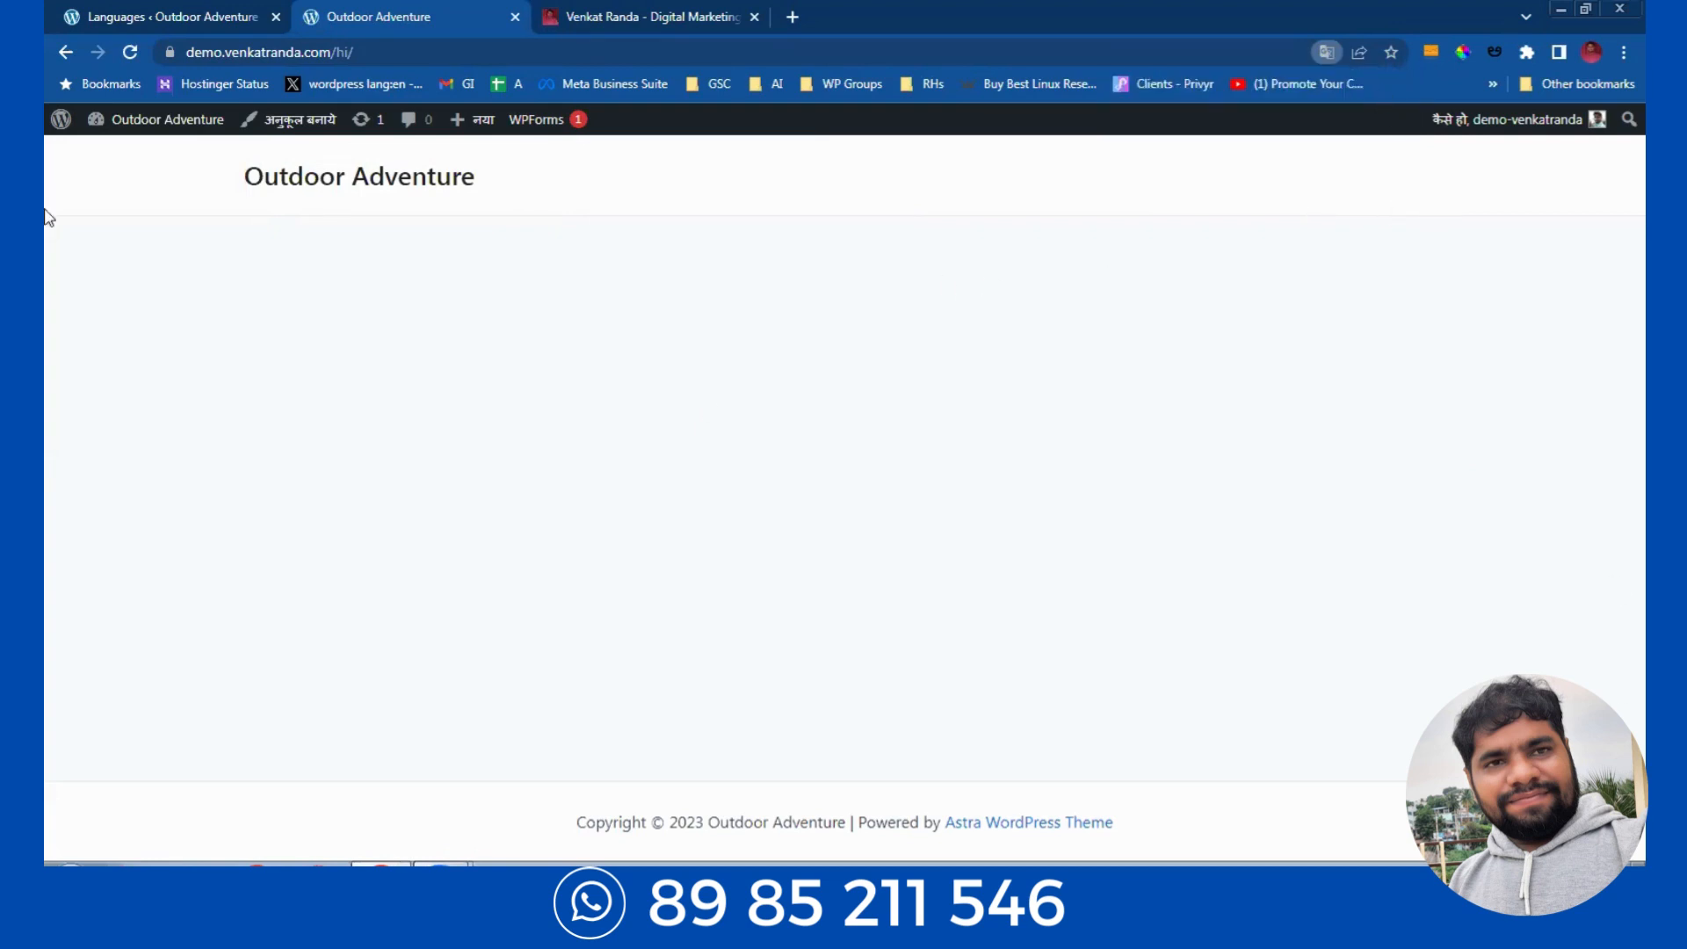
Step: Return to the site's admin, open the list of all posts, and filter it by Hindi and then by English
key("ctrl+shift+Tab")
mouse_move(74, 248)
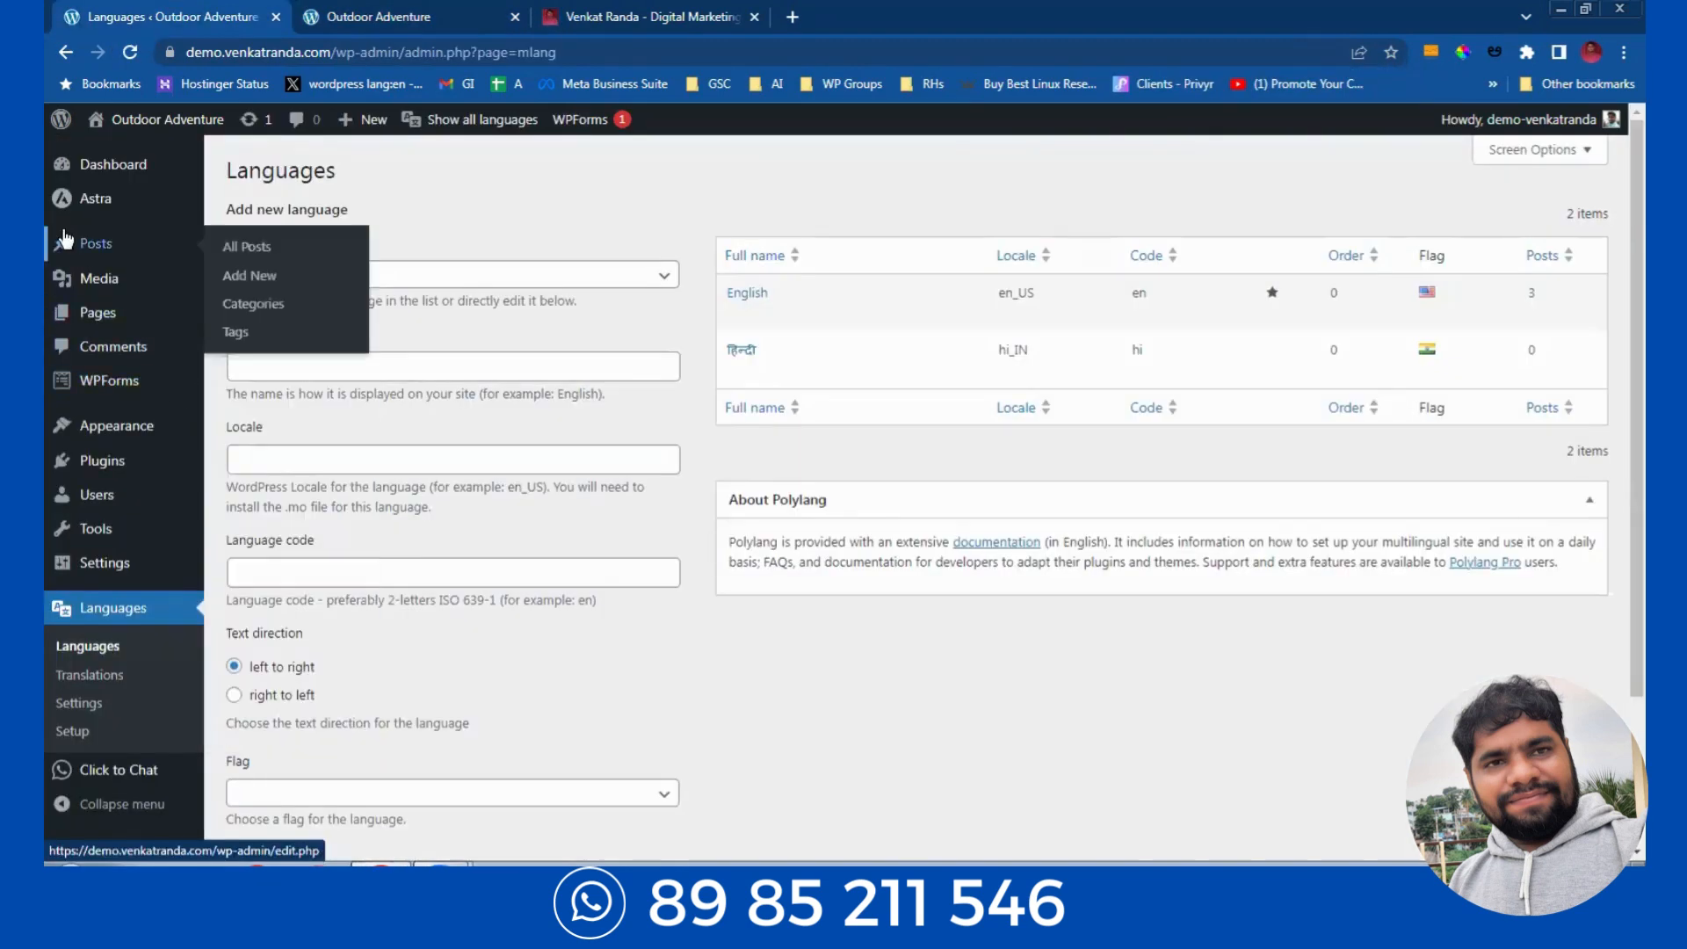
left_click(249, 246)
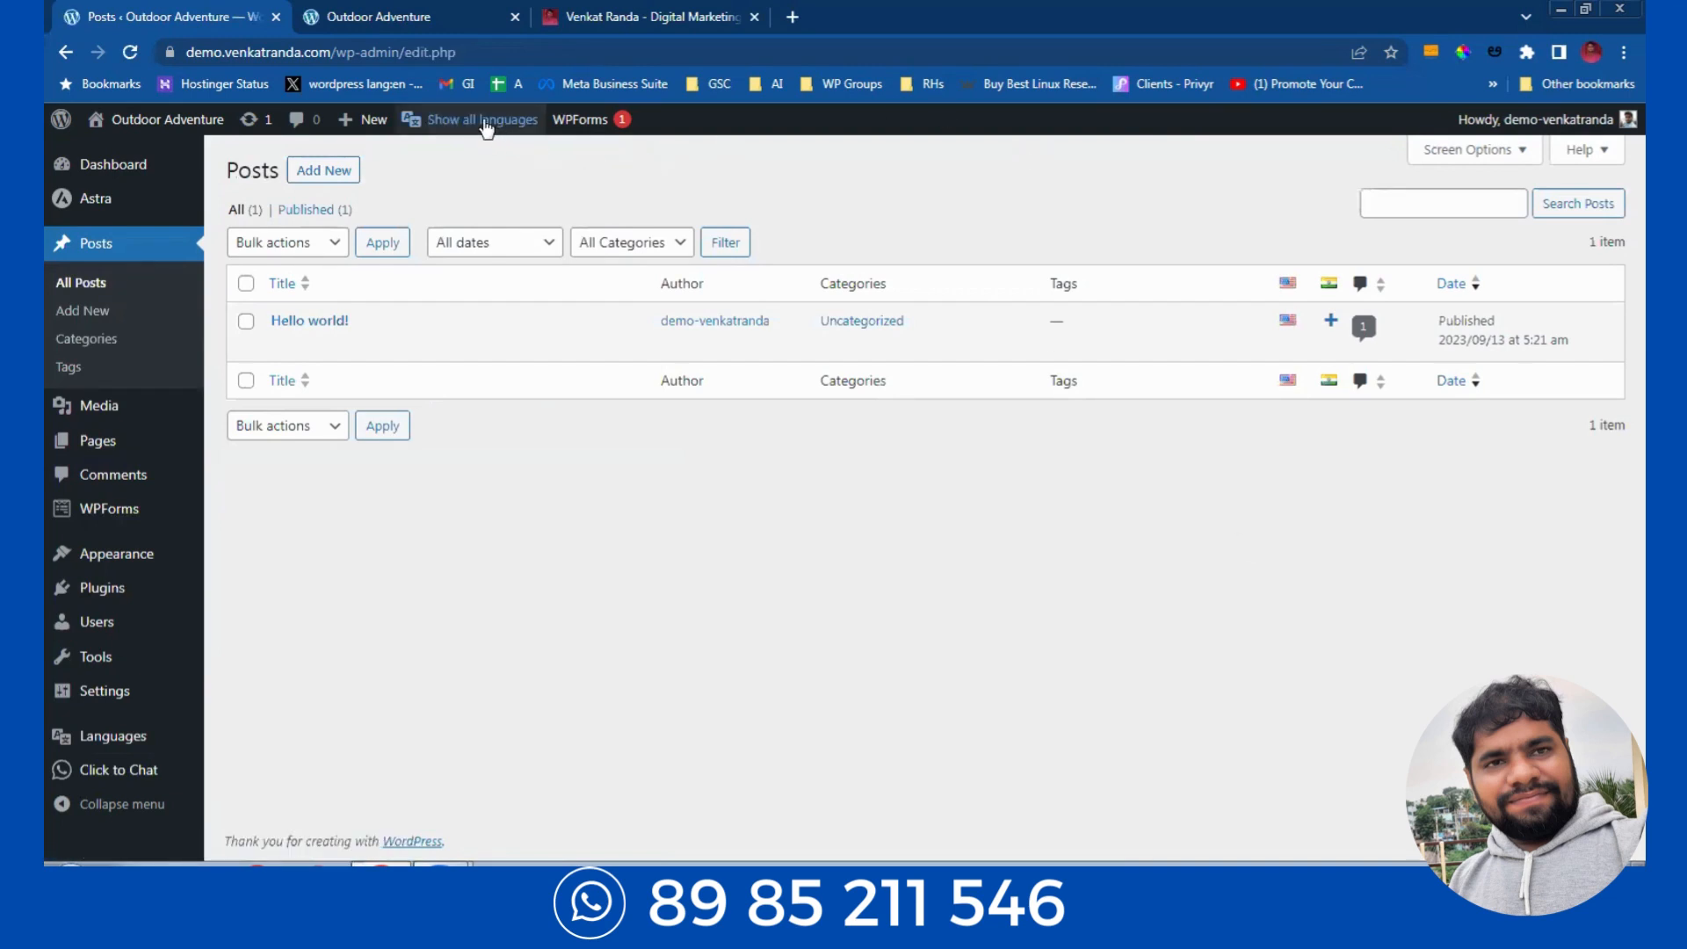
mouse_move(487, 130)
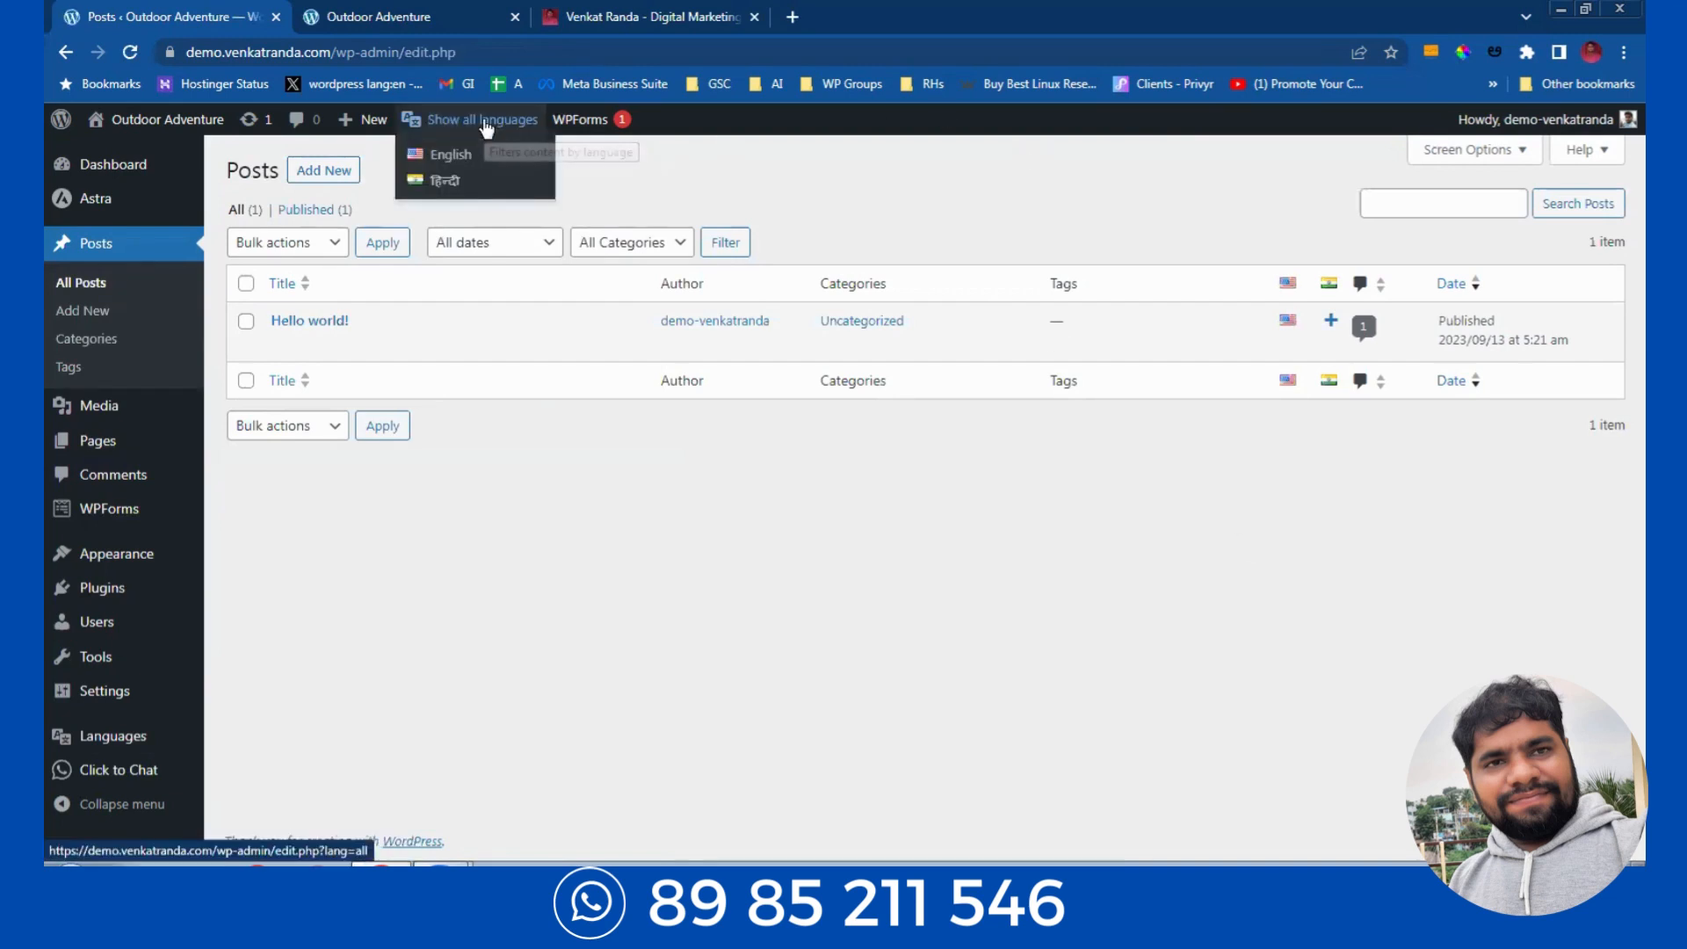
left_click(448, 180)
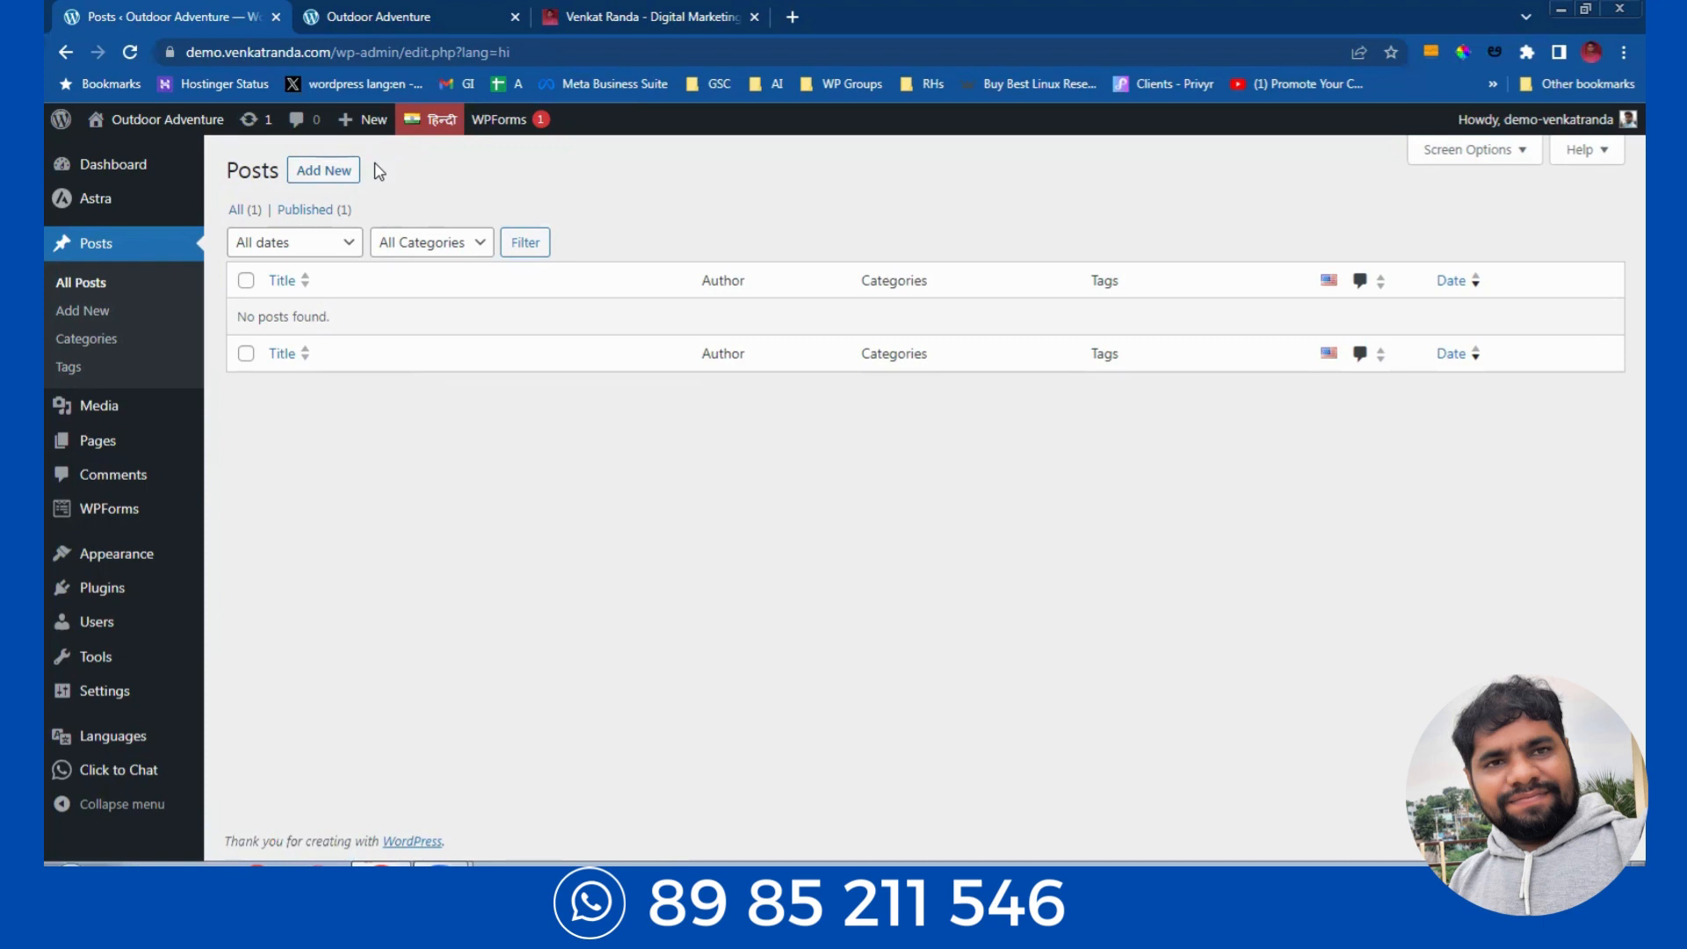
mouse_move(432, 119)
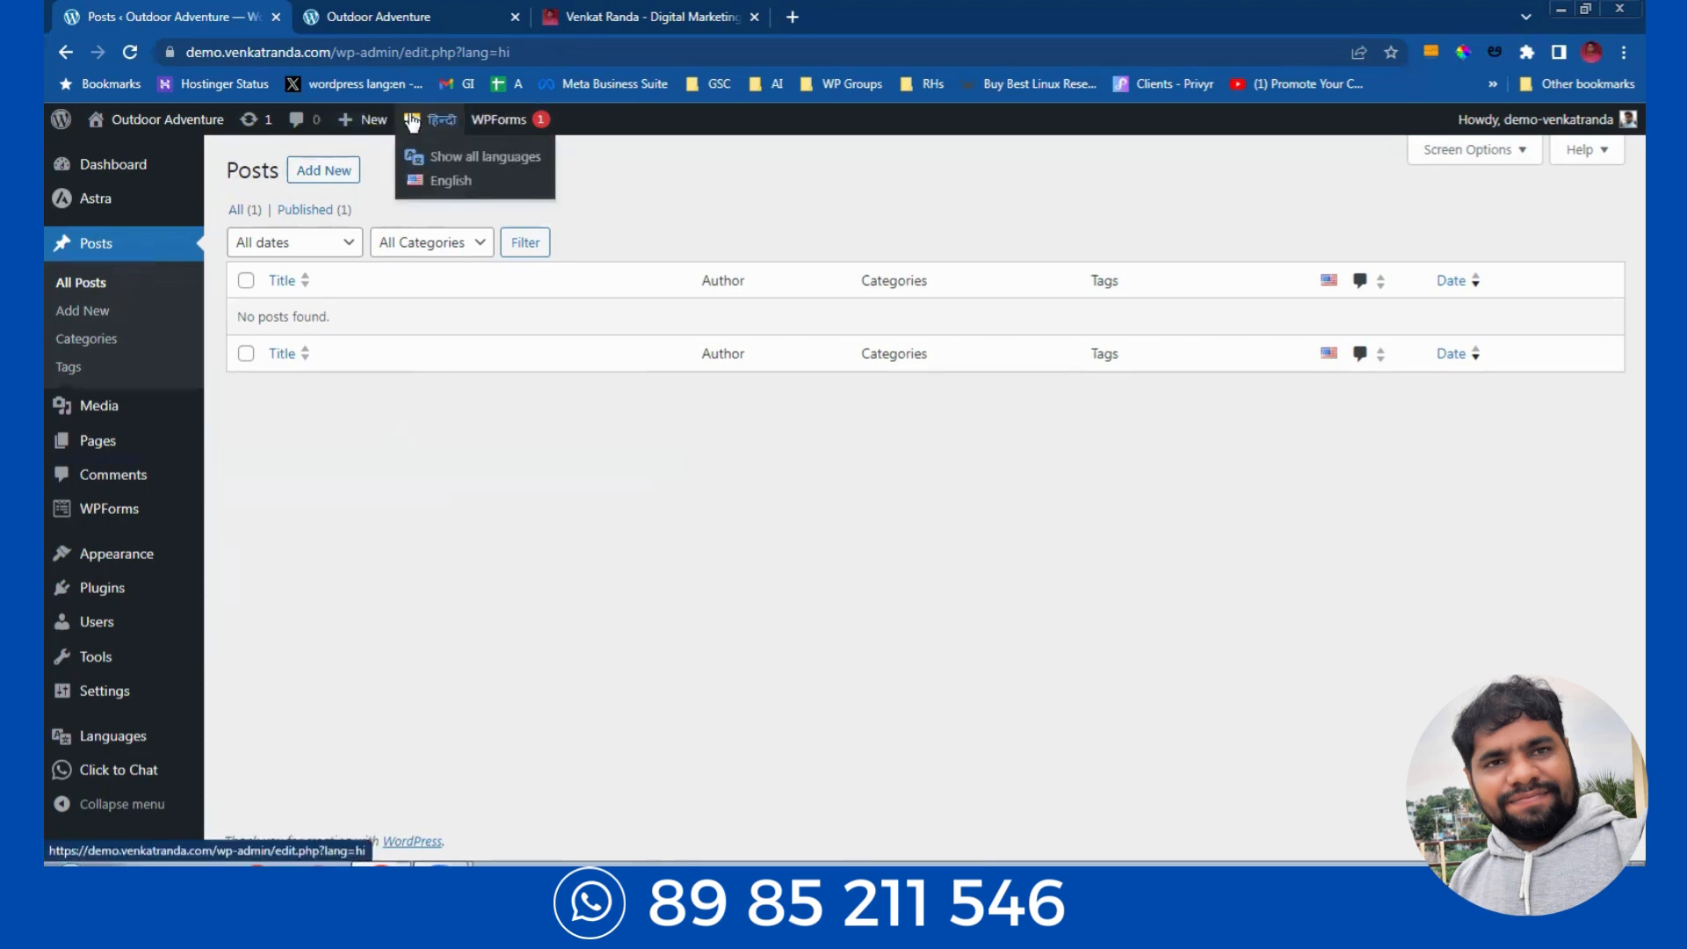
left_click(454, 182)
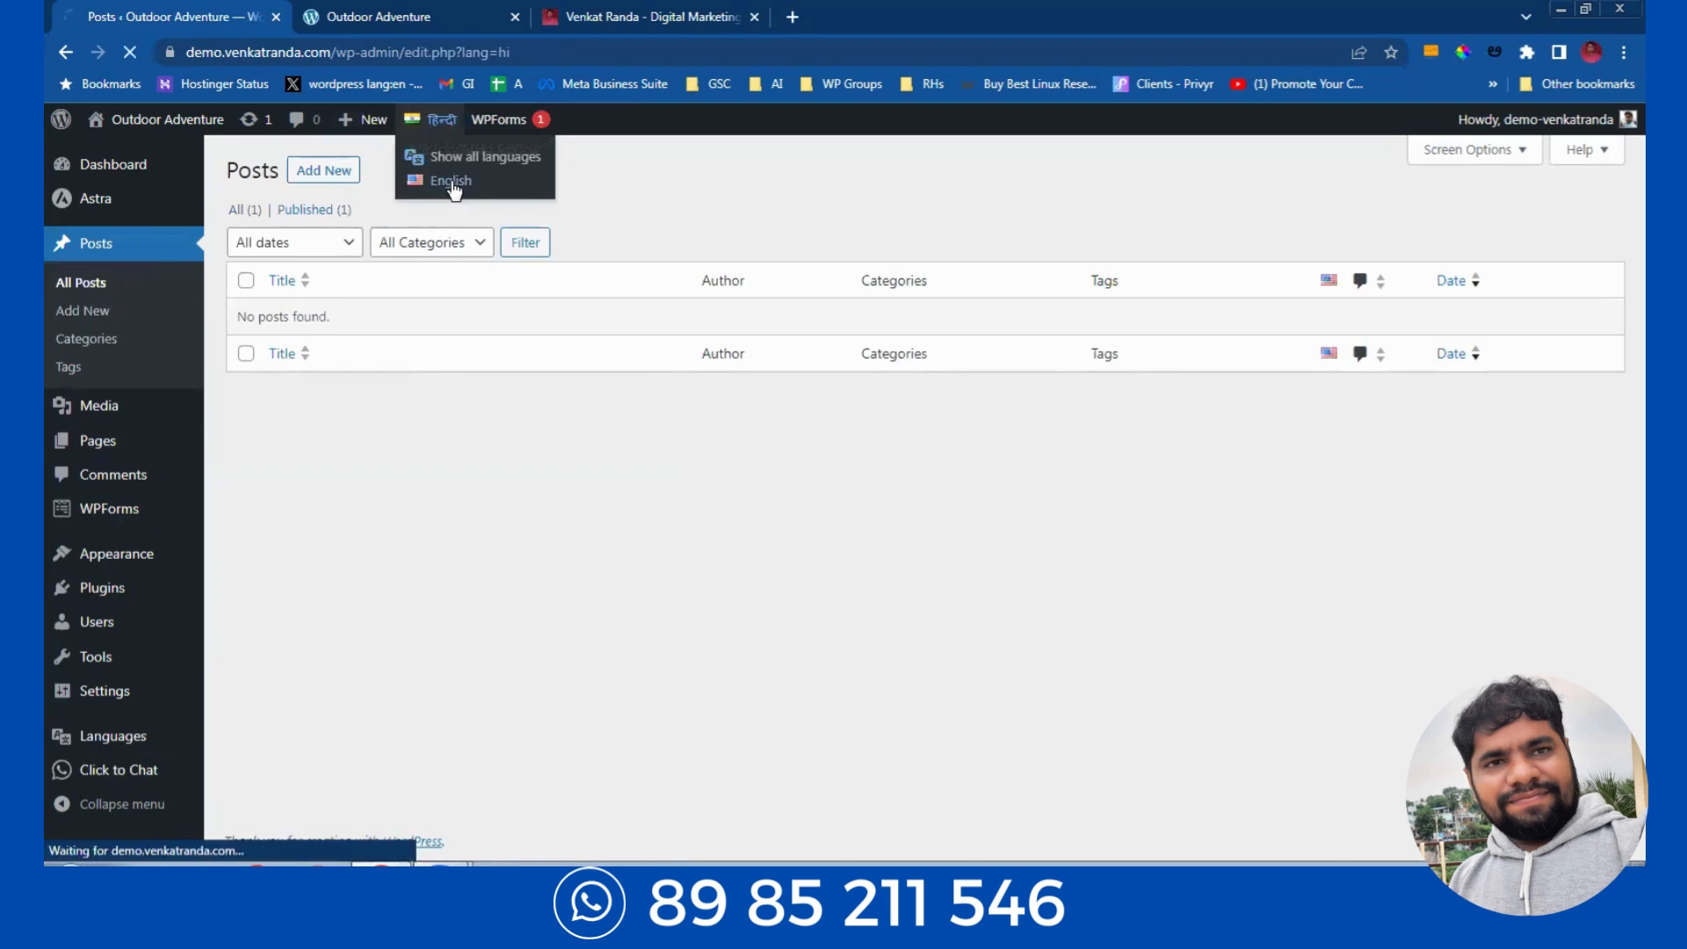